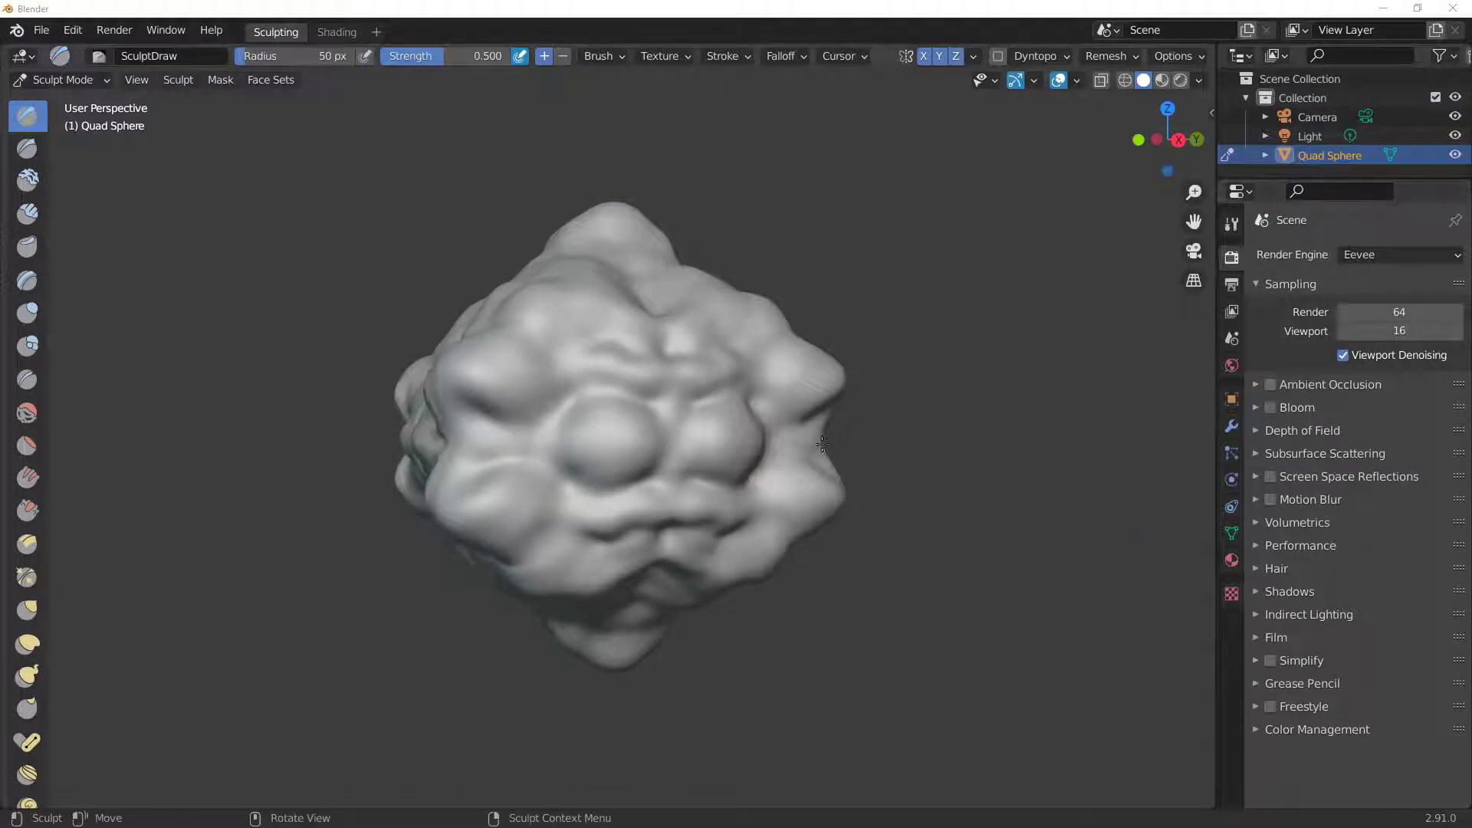
Switch to the Shading workspace, then unlink and delete the Principled BSDF node of the Quad Sphere's material
click(1024, 354)
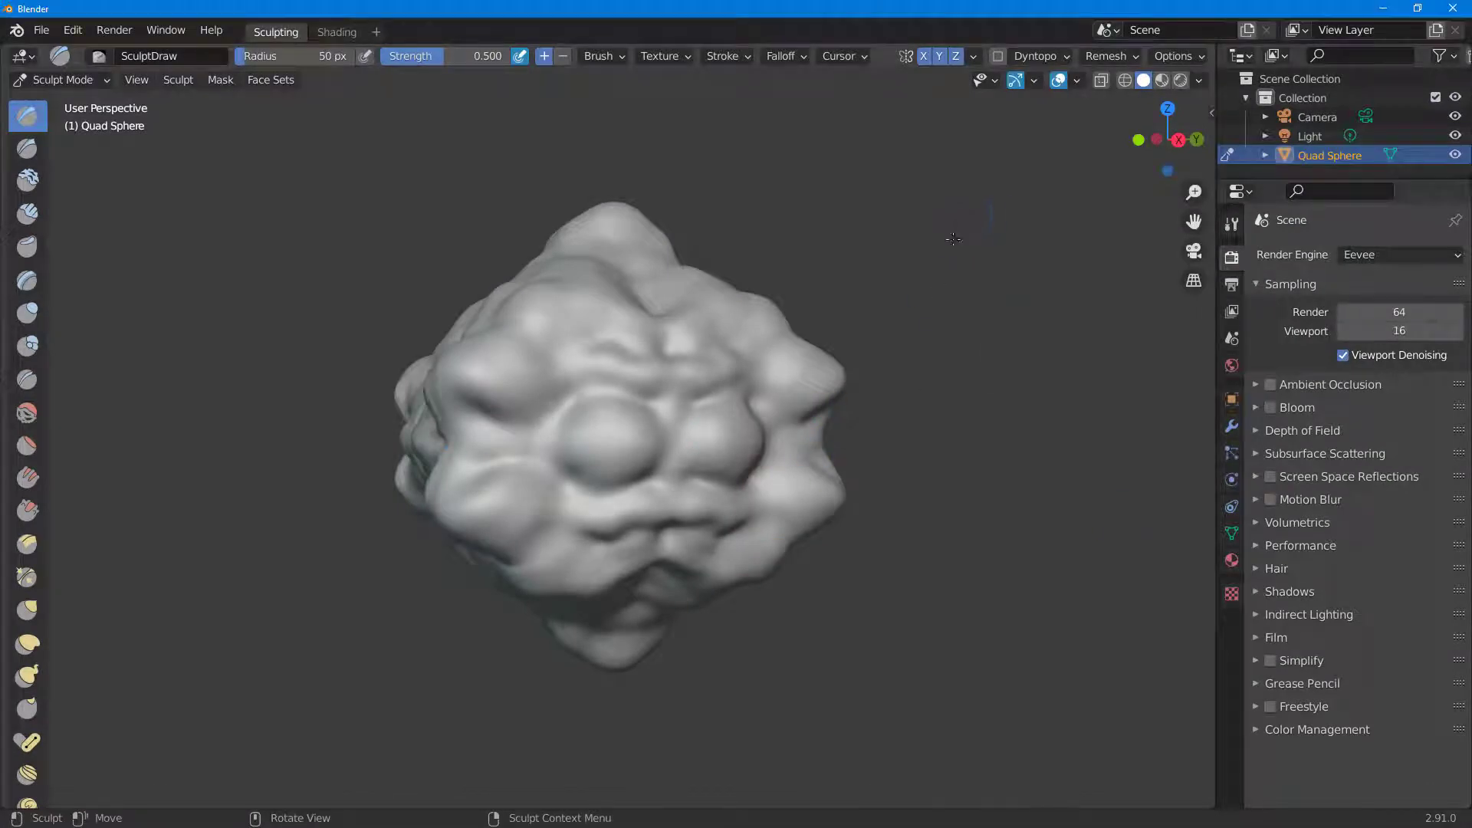
click(337, 31)
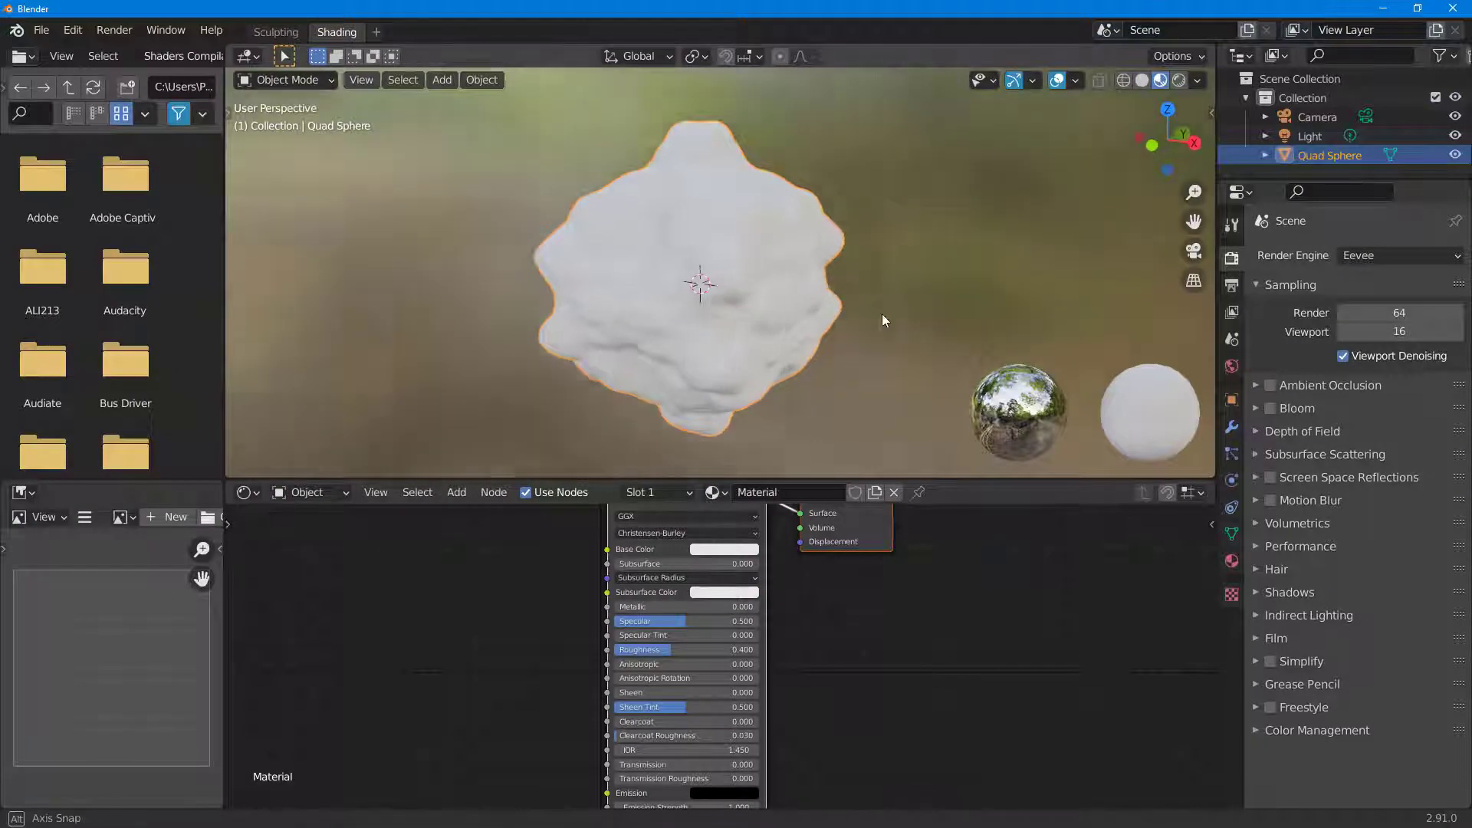
scroll(721, 649, up, 1)
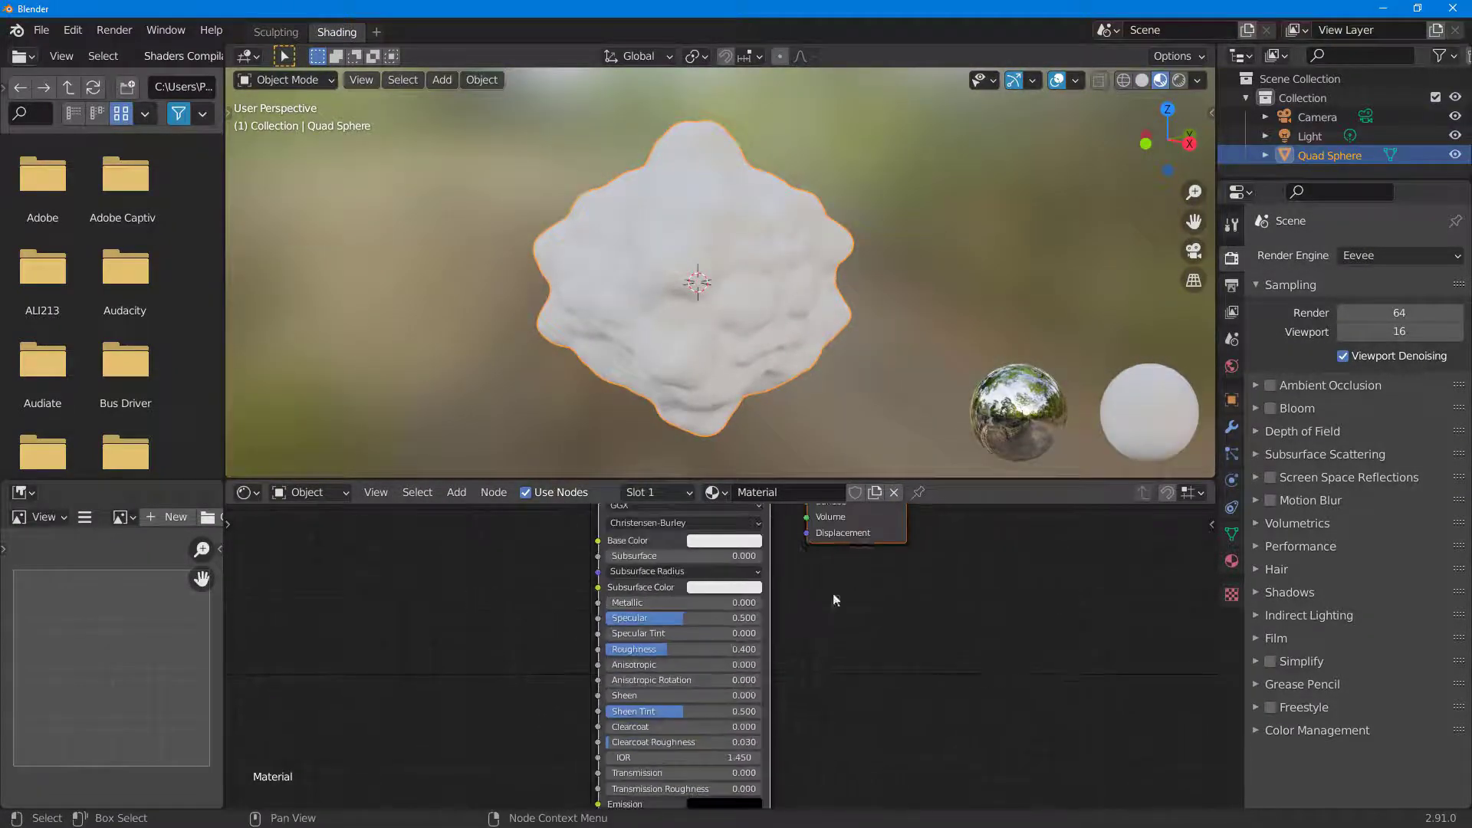
middle_drag(854, 597, 830, 705)
scroll(737, 589, up, 2)
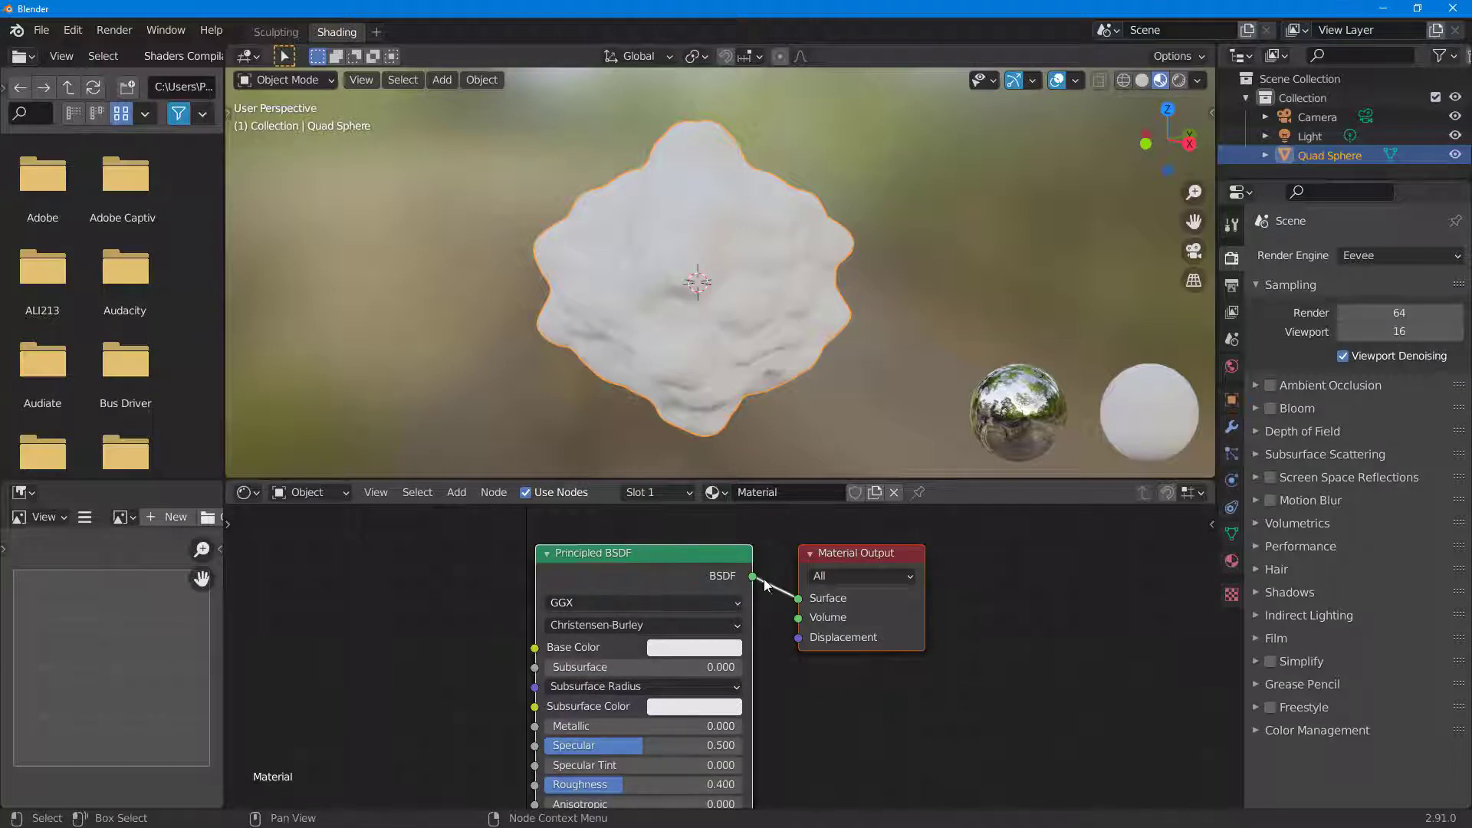
drag(799, 600, 766, 627)
drag(664, 563, 551, 577)
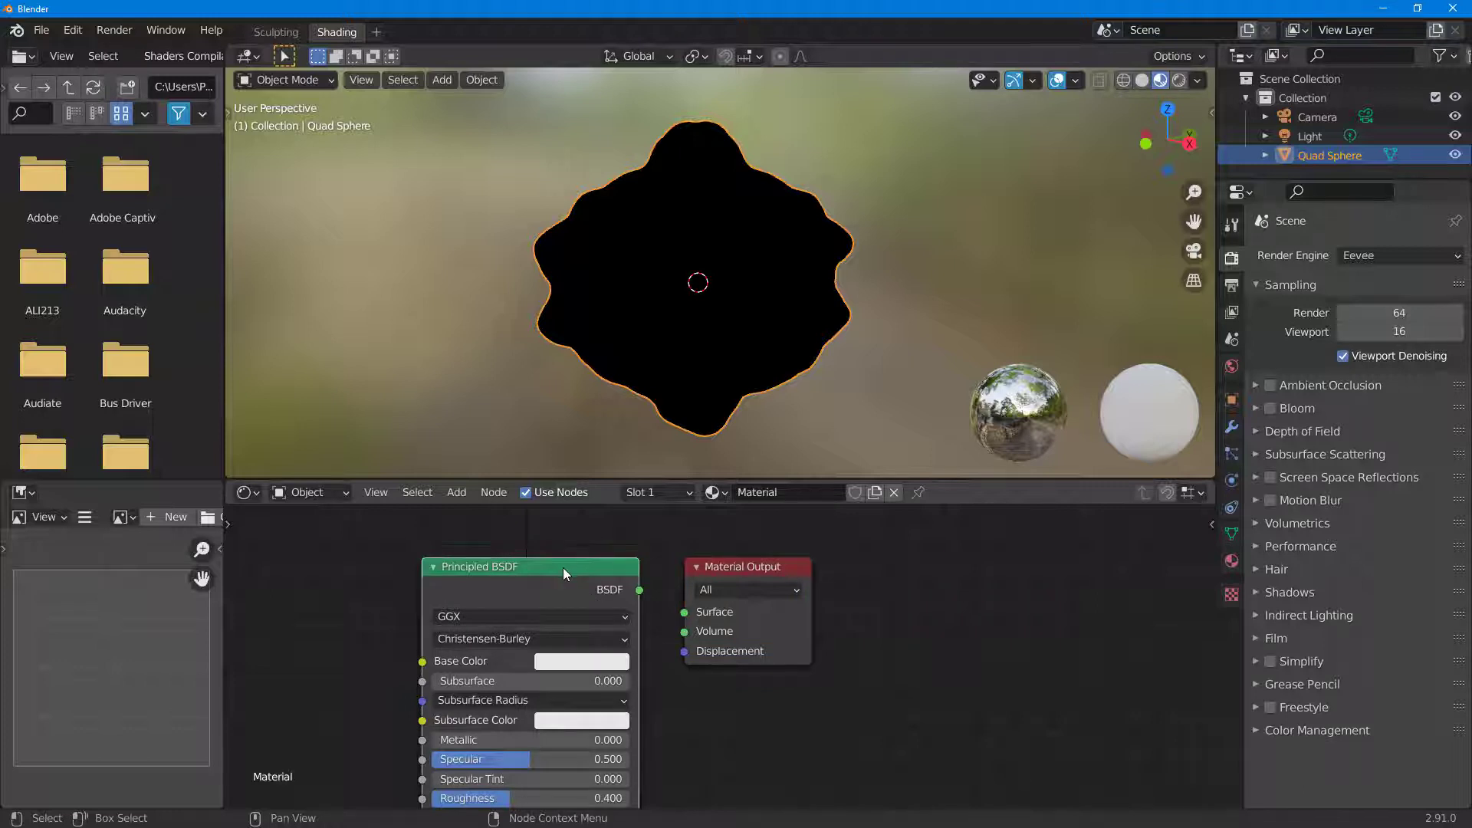
key(x)
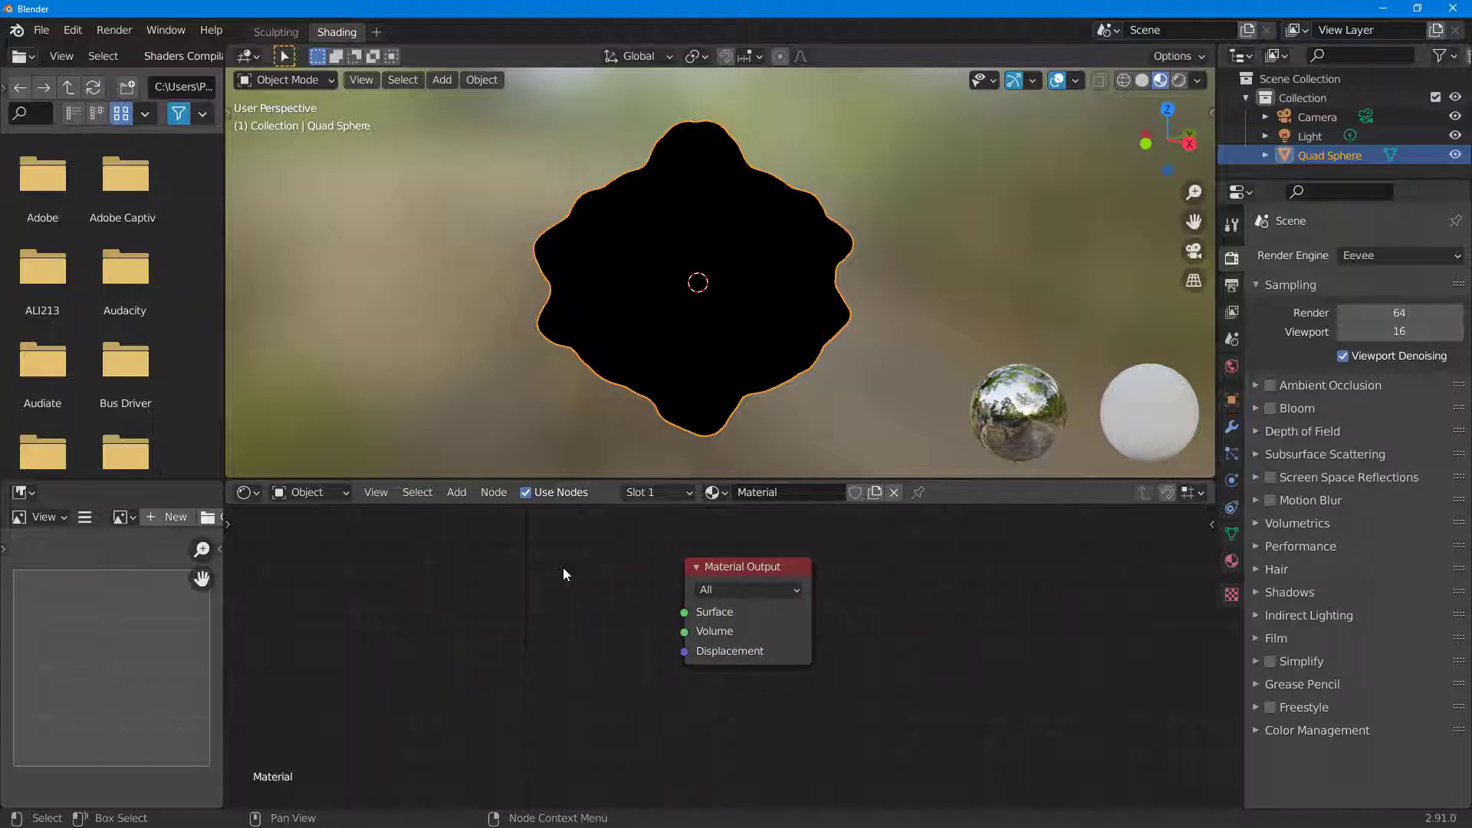
Move the Material Output node farther right in the node graph to make room for other shaders
click(776, 574)
key(g)
click(875, 593)
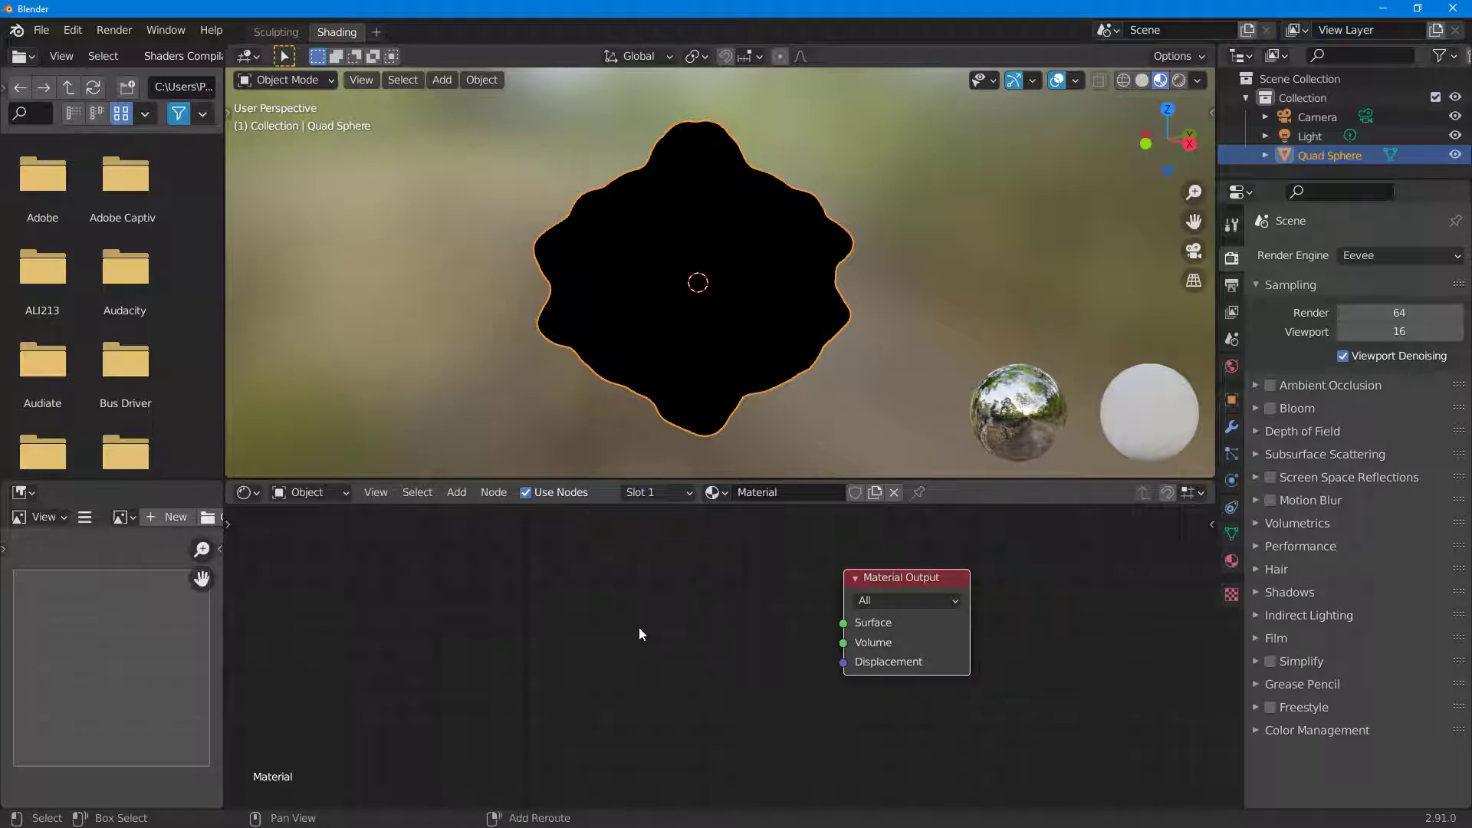
Add a Glossy BSDF shader left of the Material Output node and connect its BSDF output to Surface
key(shift+a)
mouse_move(638, 627)
mouse_move(602, 672)
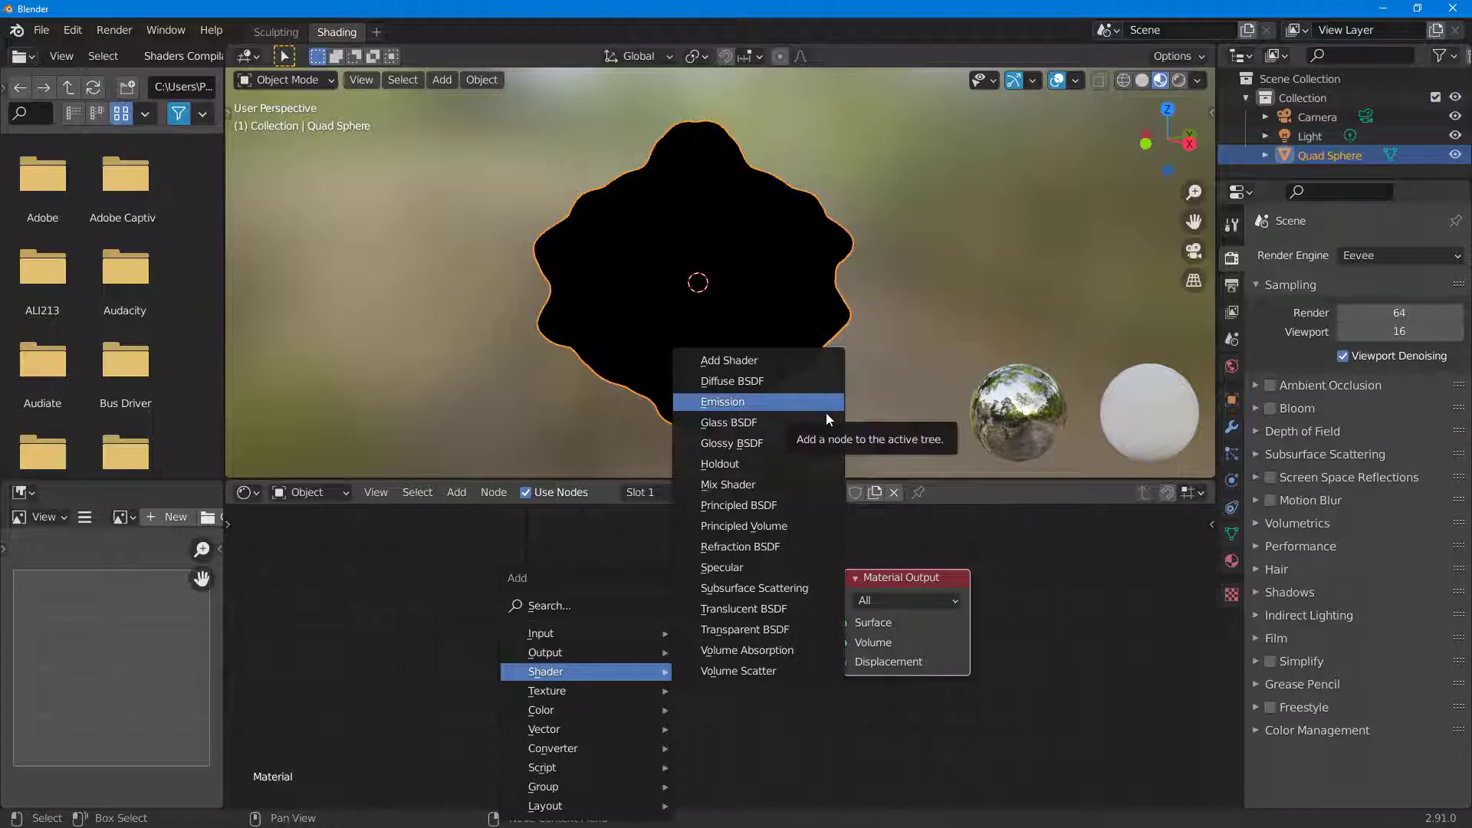
click(759, 445)
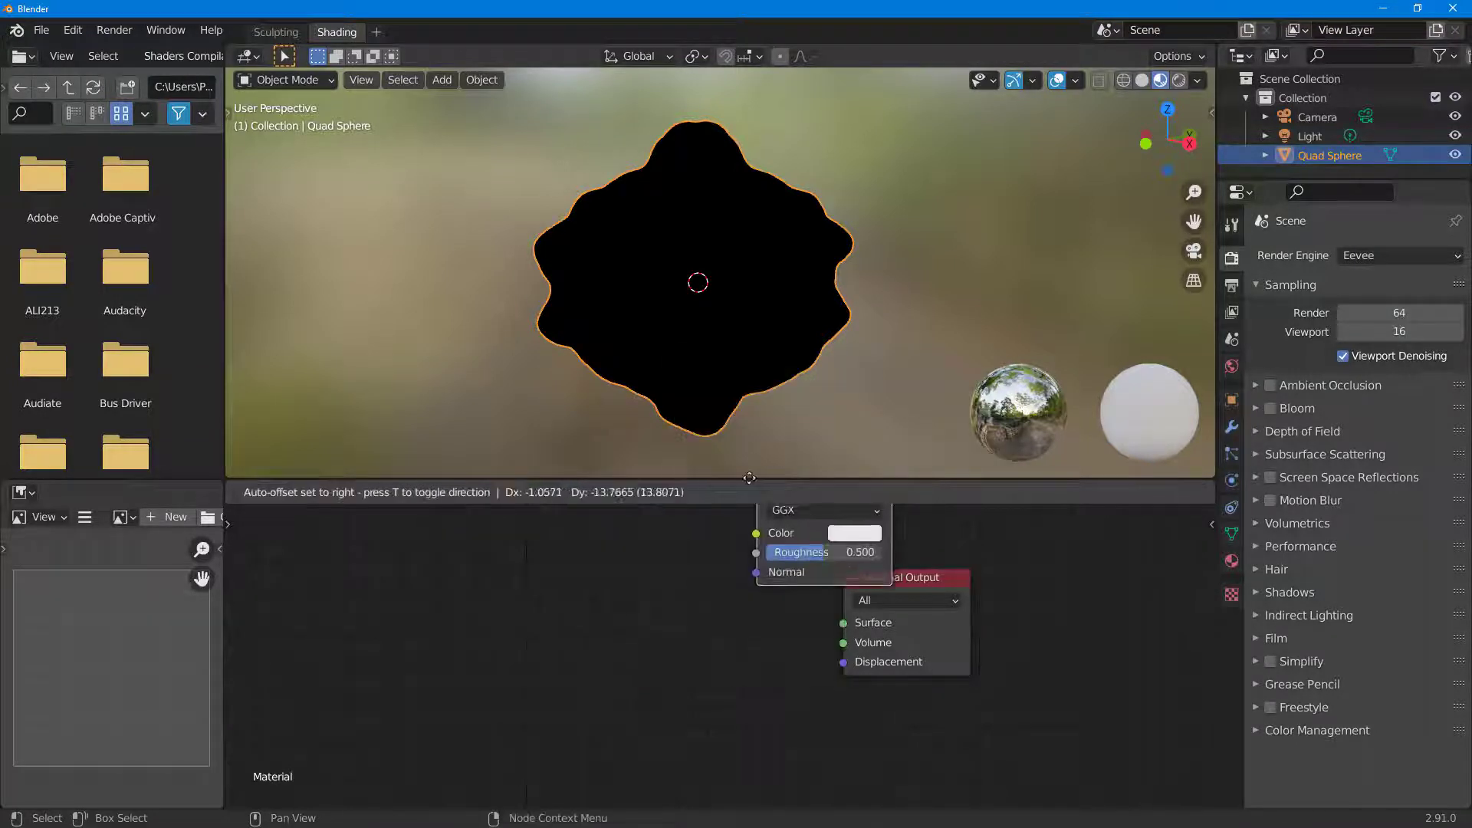
click(527, 571)
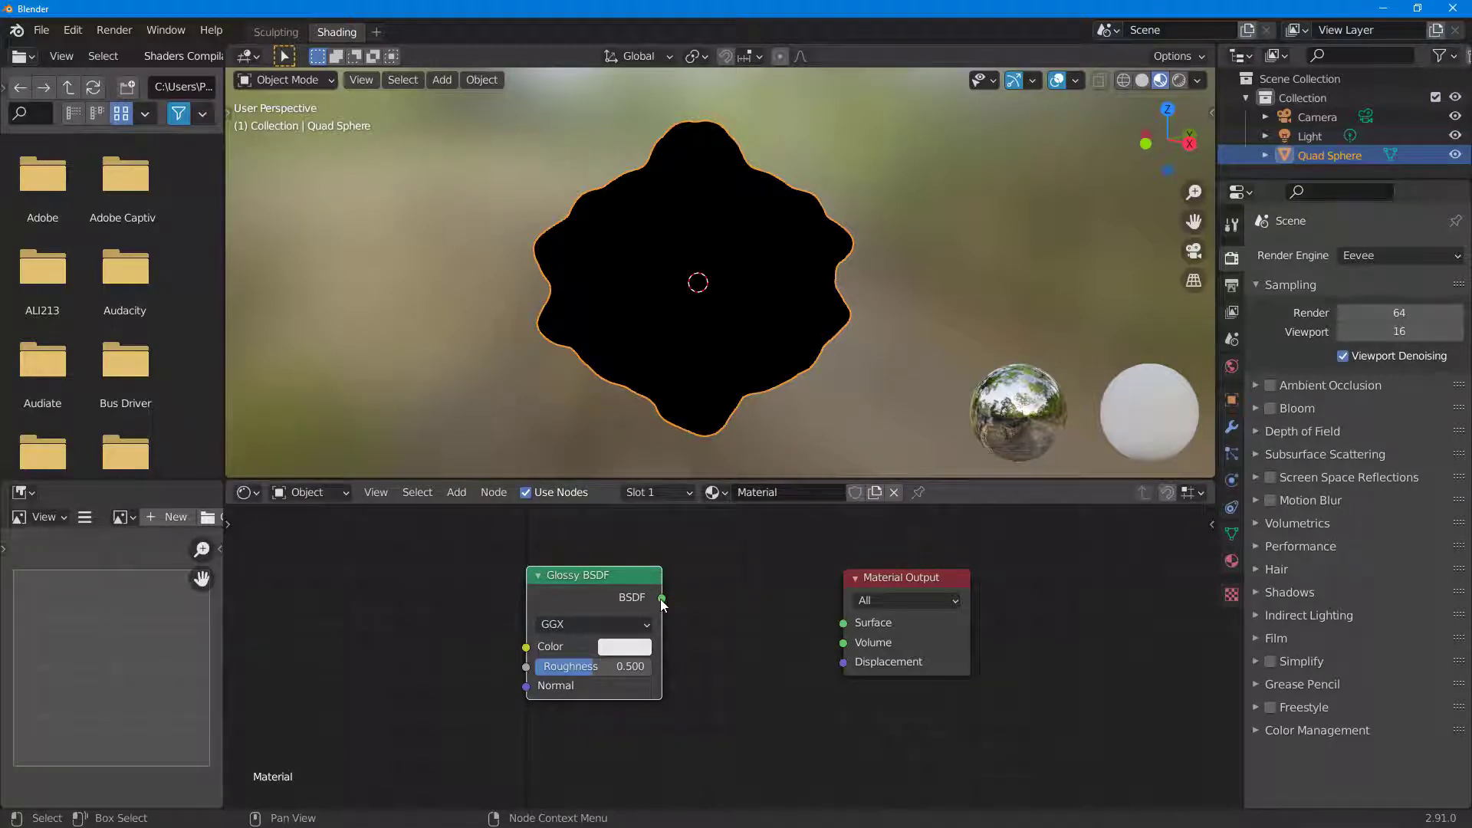
drag(661, 599, 666, 605)
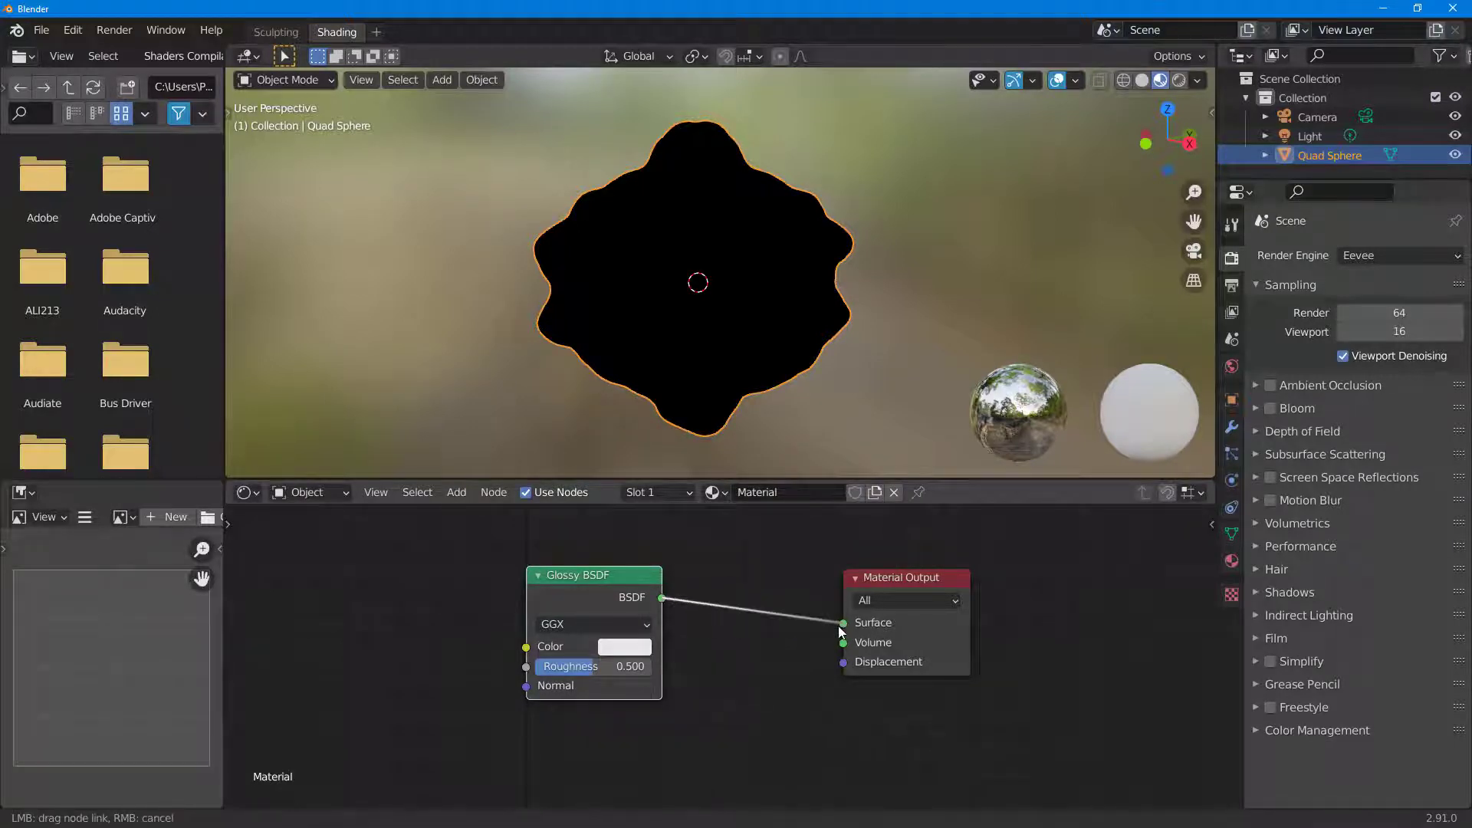
drag(839, 626, 839, 626)
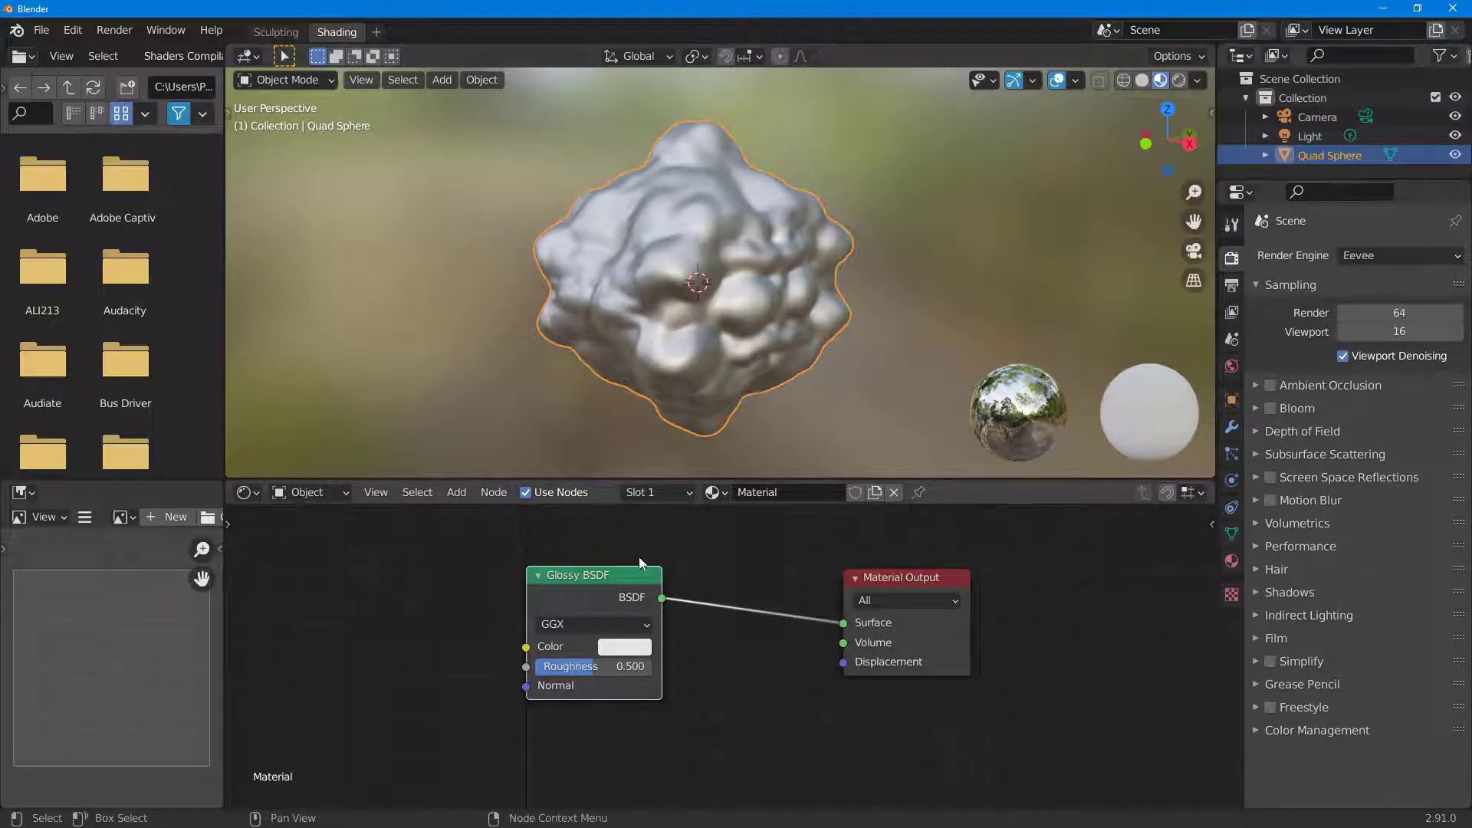
drag(614, 569, 627, 578)
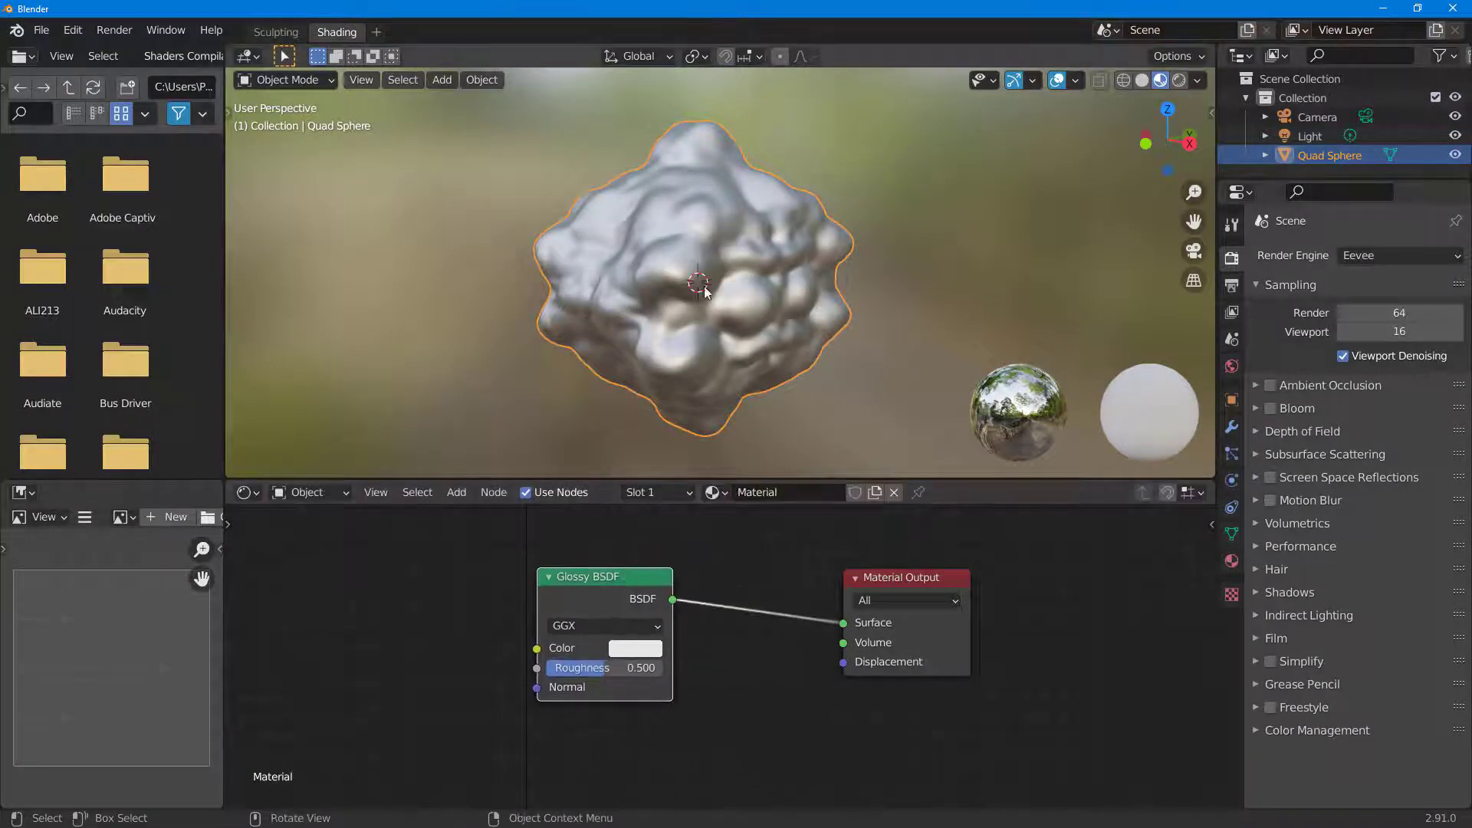
mouse_move(711, 302)
middle_down()
mouse_move(828, 292)
mouse_move(847, 205)
mouse_move(733, 307)
mouse_move(768, 240)
mouse_move(775, 300)
mouse_move(705, 302)
mouse_move(719, 278)
middle_up()
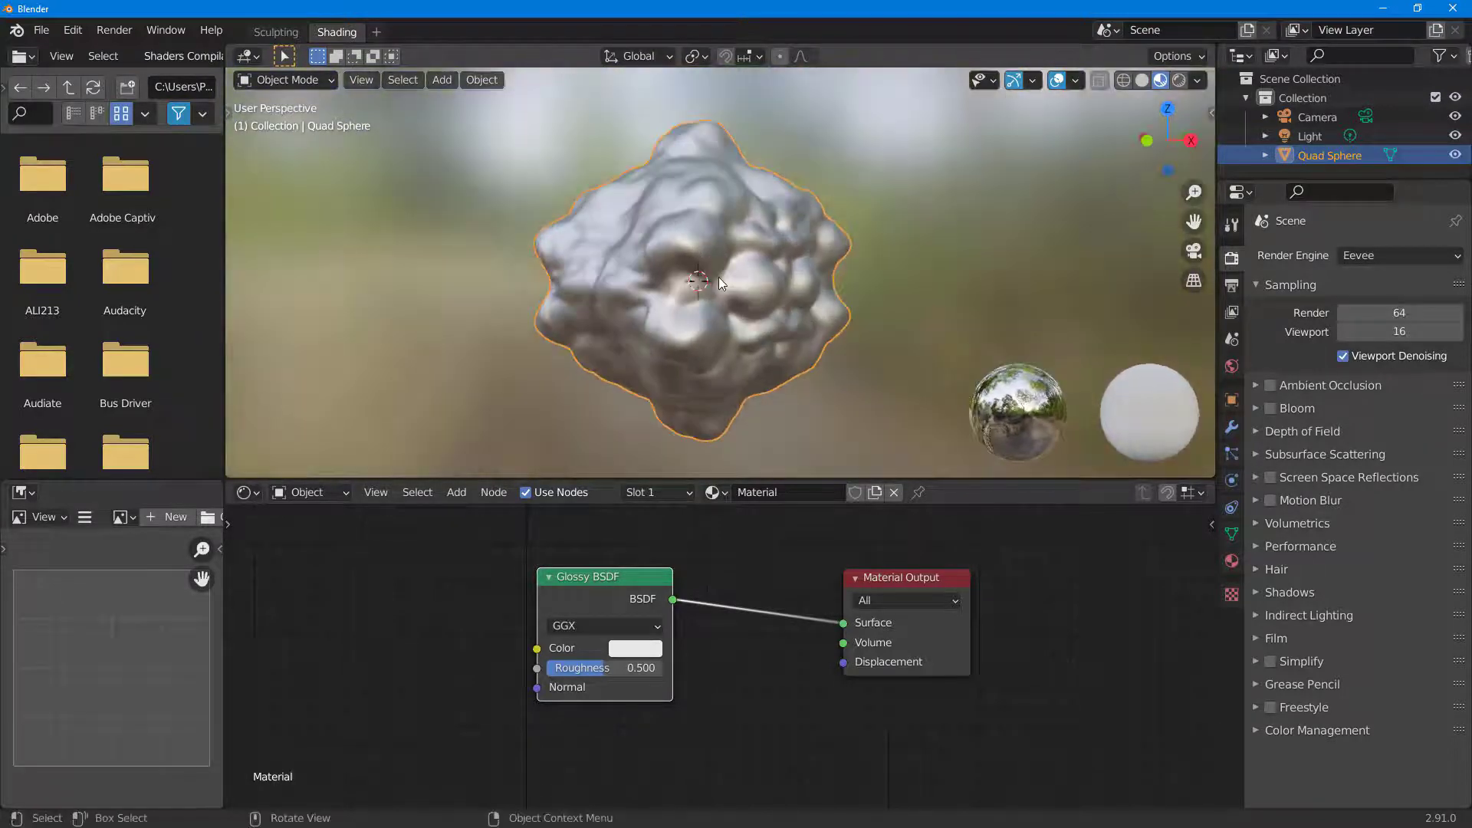
Give the Glossy BSDF a light red color and set its roughness to 0.000
click(633, 649)
drag(685, 455, 683, 480)
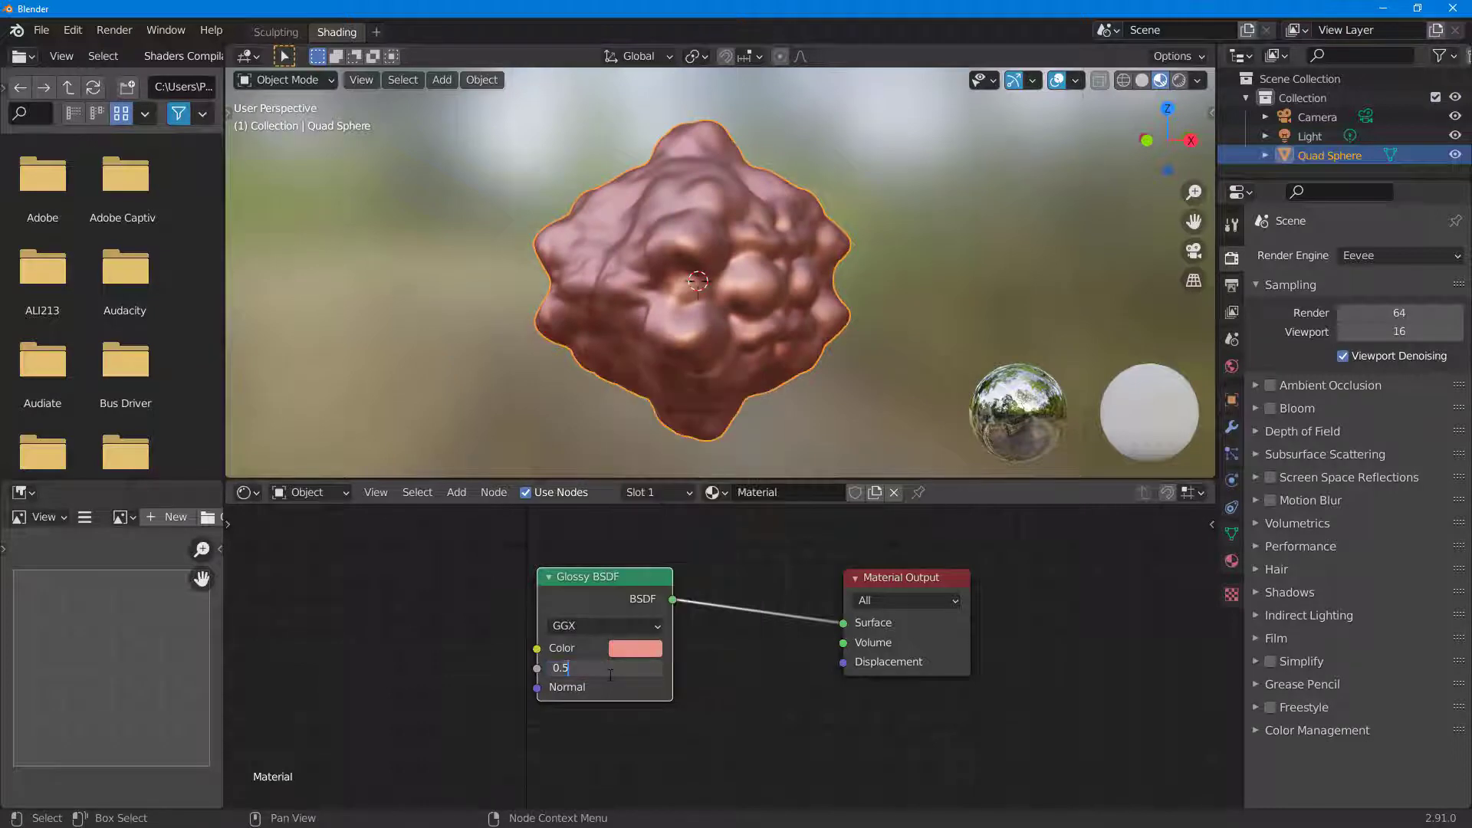
click(689, 670)
drag(589, 668, 549, 668)
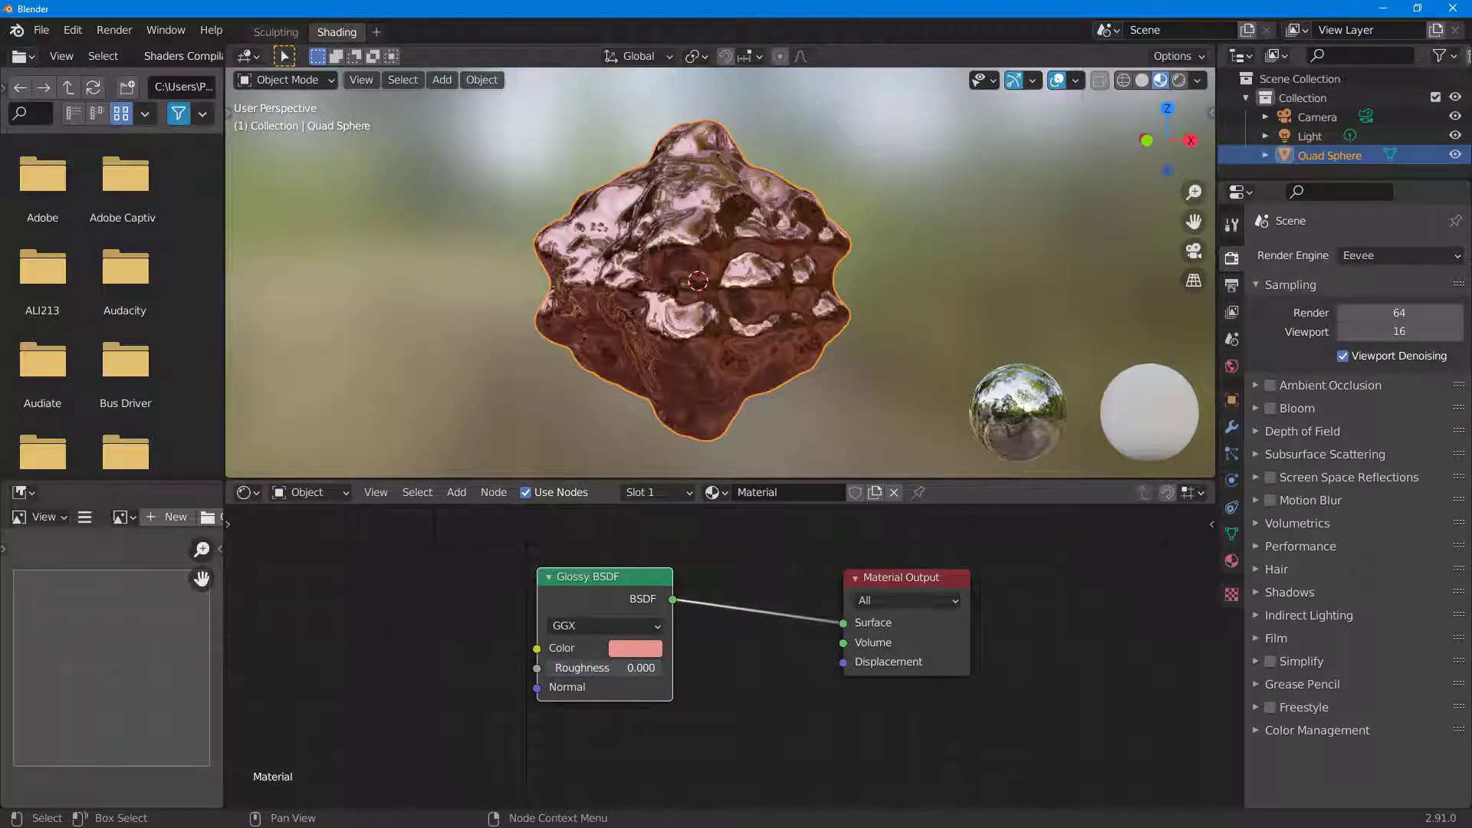
middle_drag(709, 330, 726, 357)
Unlink the Glossy BSDF and connect a new Glass BSDF, placed below it, to the Material Output's Surface input
drag(843, 624, 551, 572)
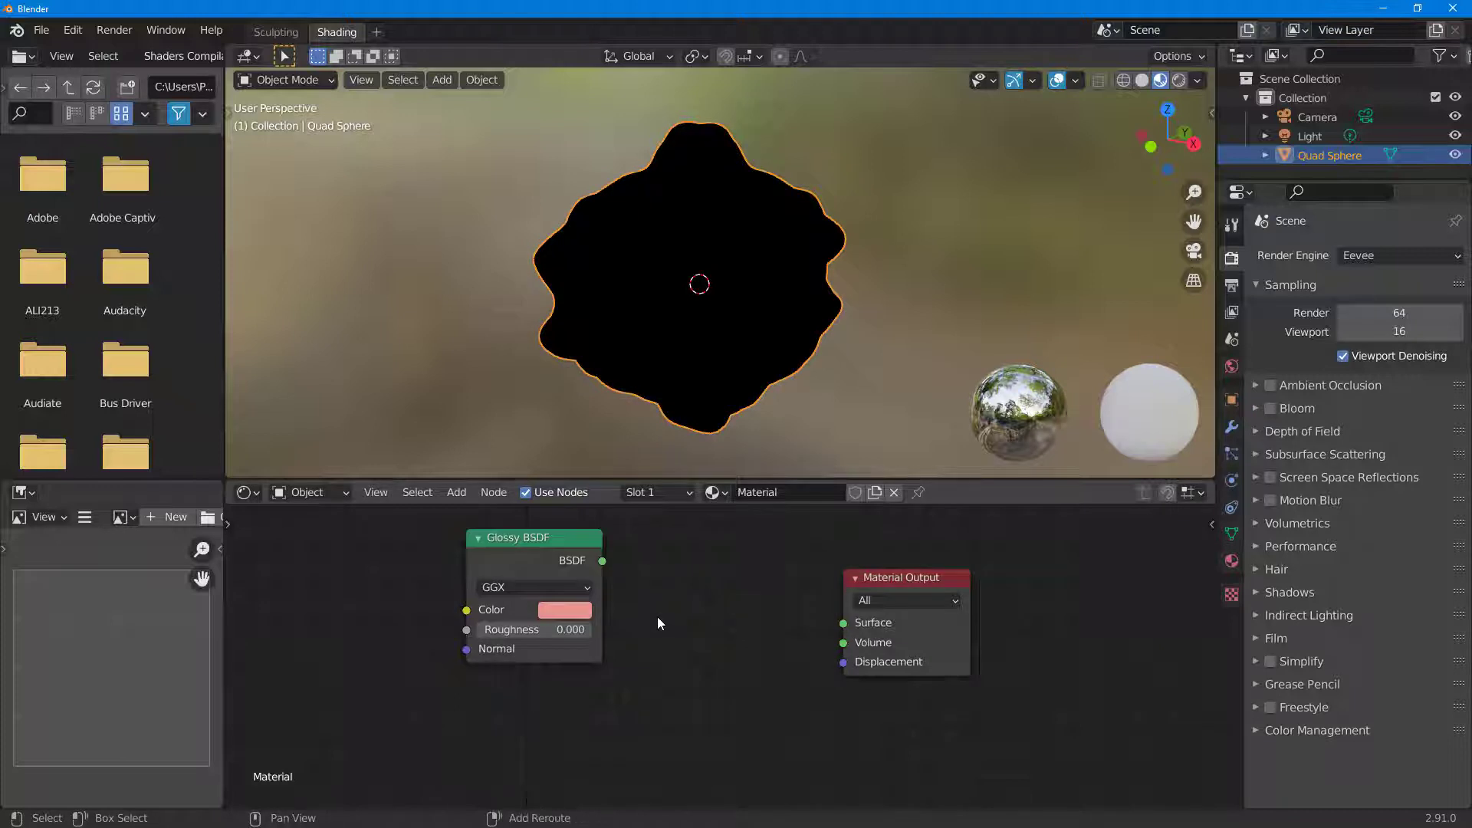
key(shift+a)
mouse_move(655, 629)
mouse_move(634, 580)
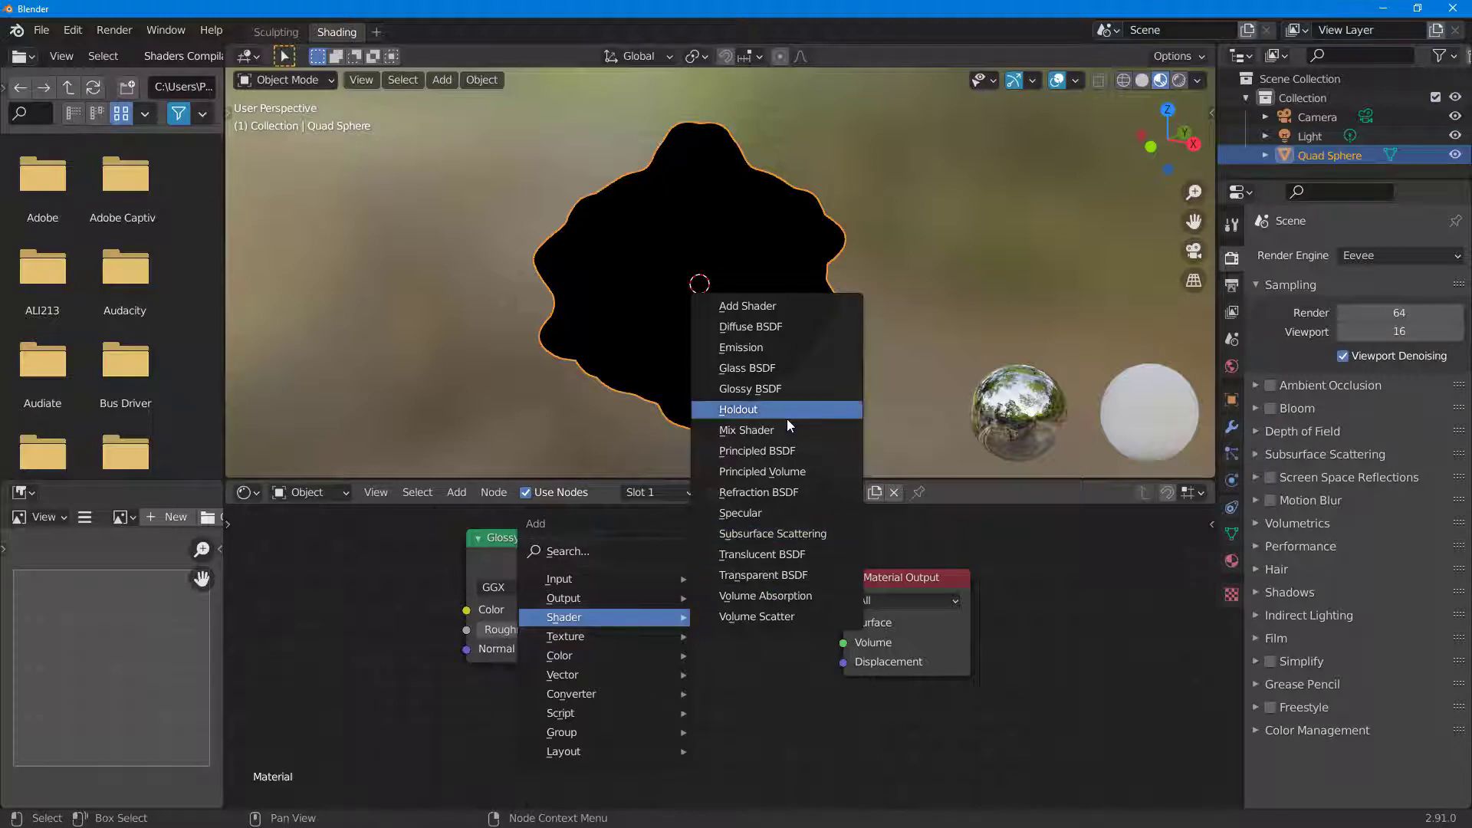
click(792, 367)
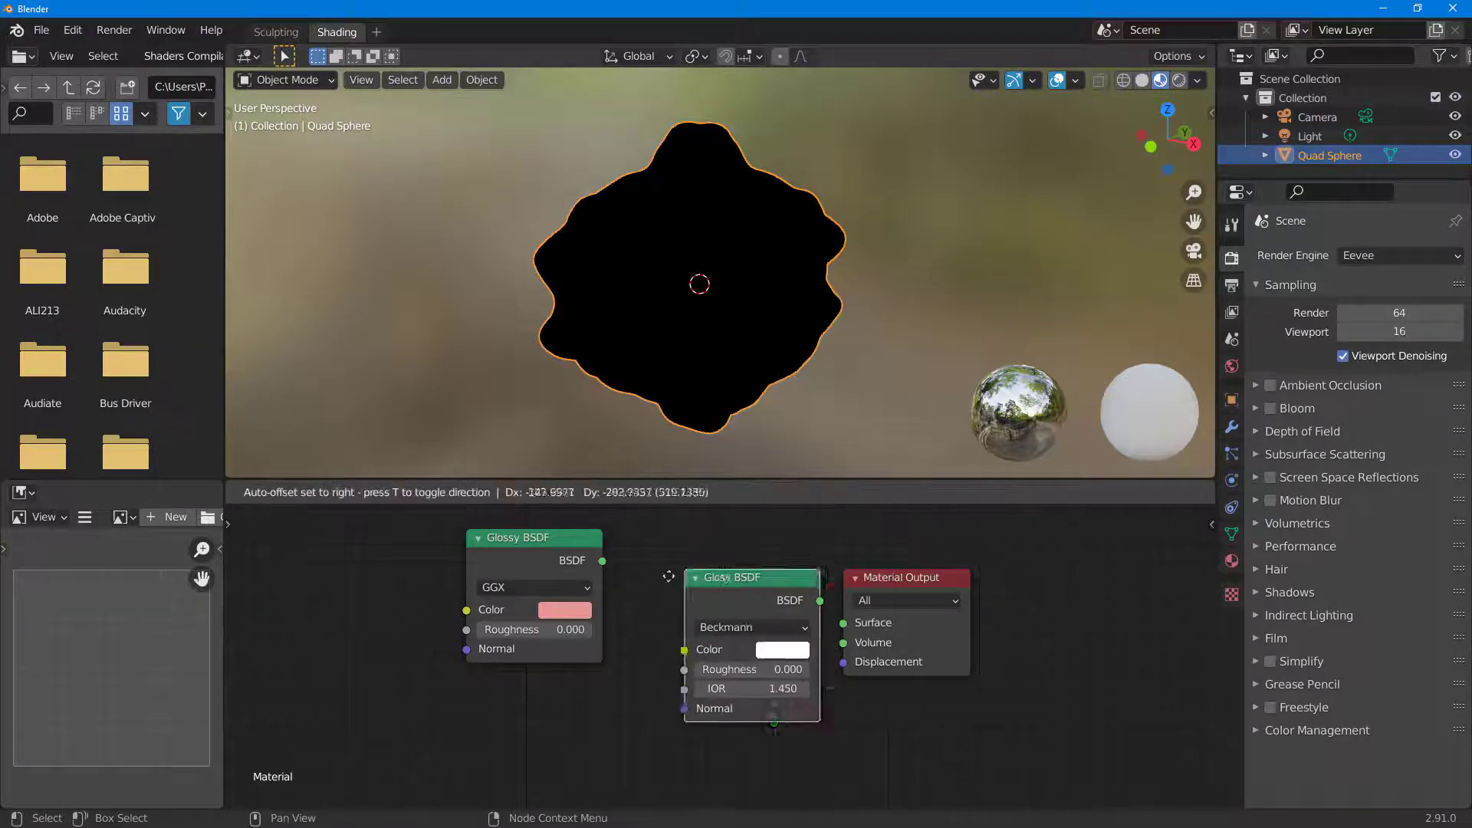
click(625, 723)
drag(635, 730, 771, 671)
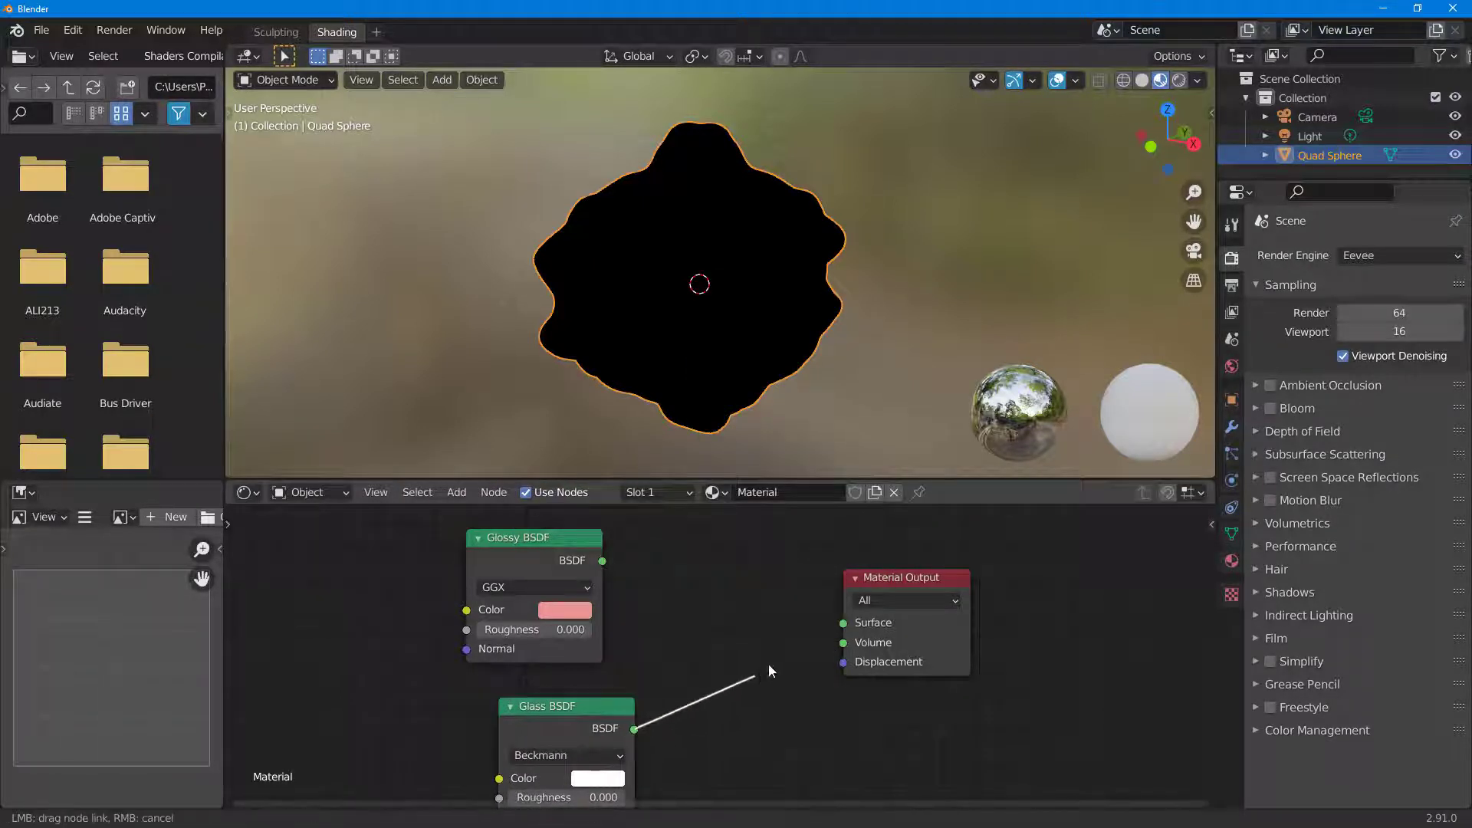
drag(834, 629, 840, 624)
middle_drag(694, 303, 646, 259)
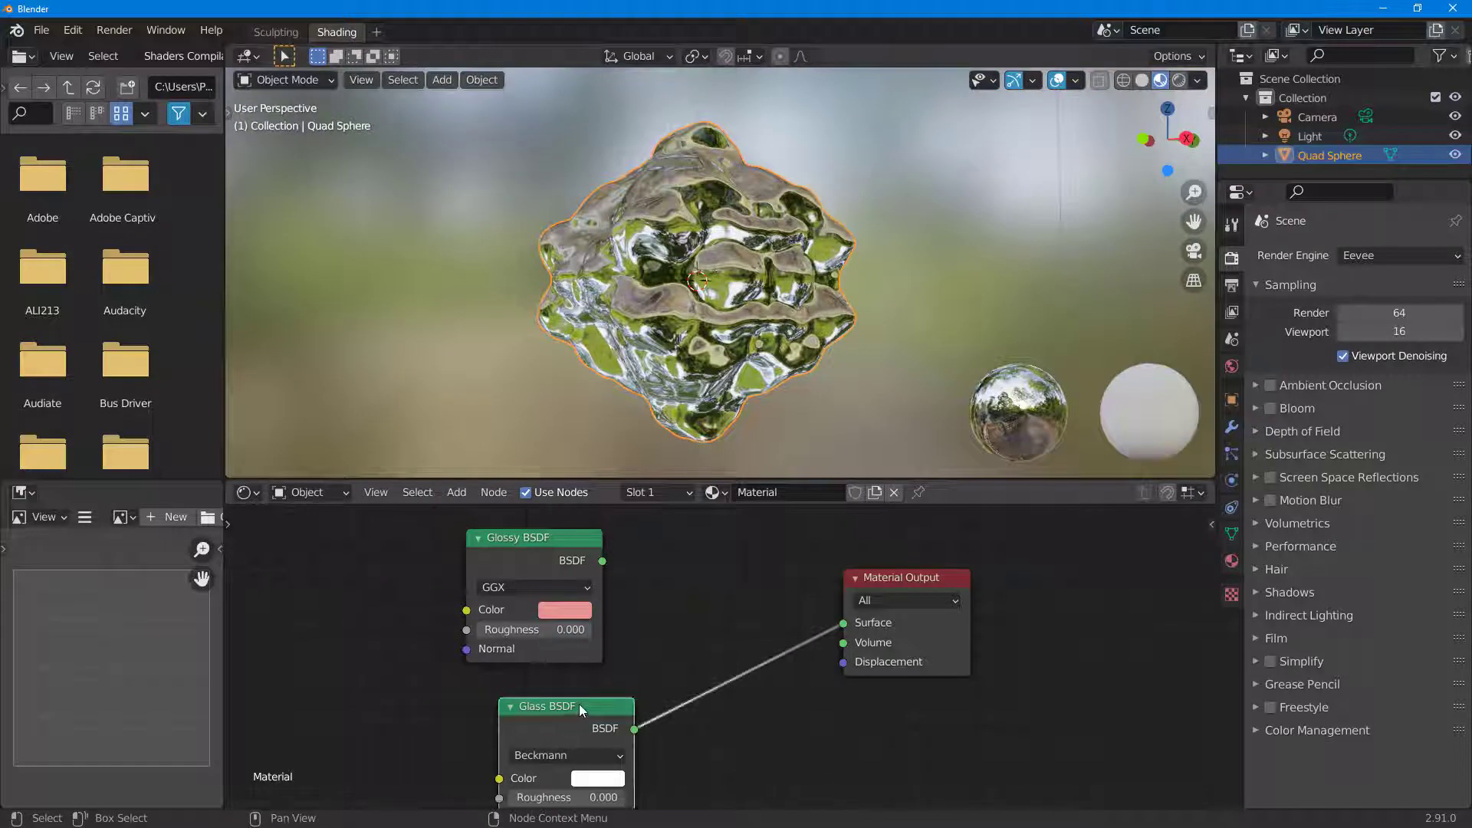
Move the Glass BSDF beside the Material Output, give it a light blue color and set its IOR to 1.650
drag(579, 703, 716, 563)
click(750, 636)
drag(770, 473, 804, 427)
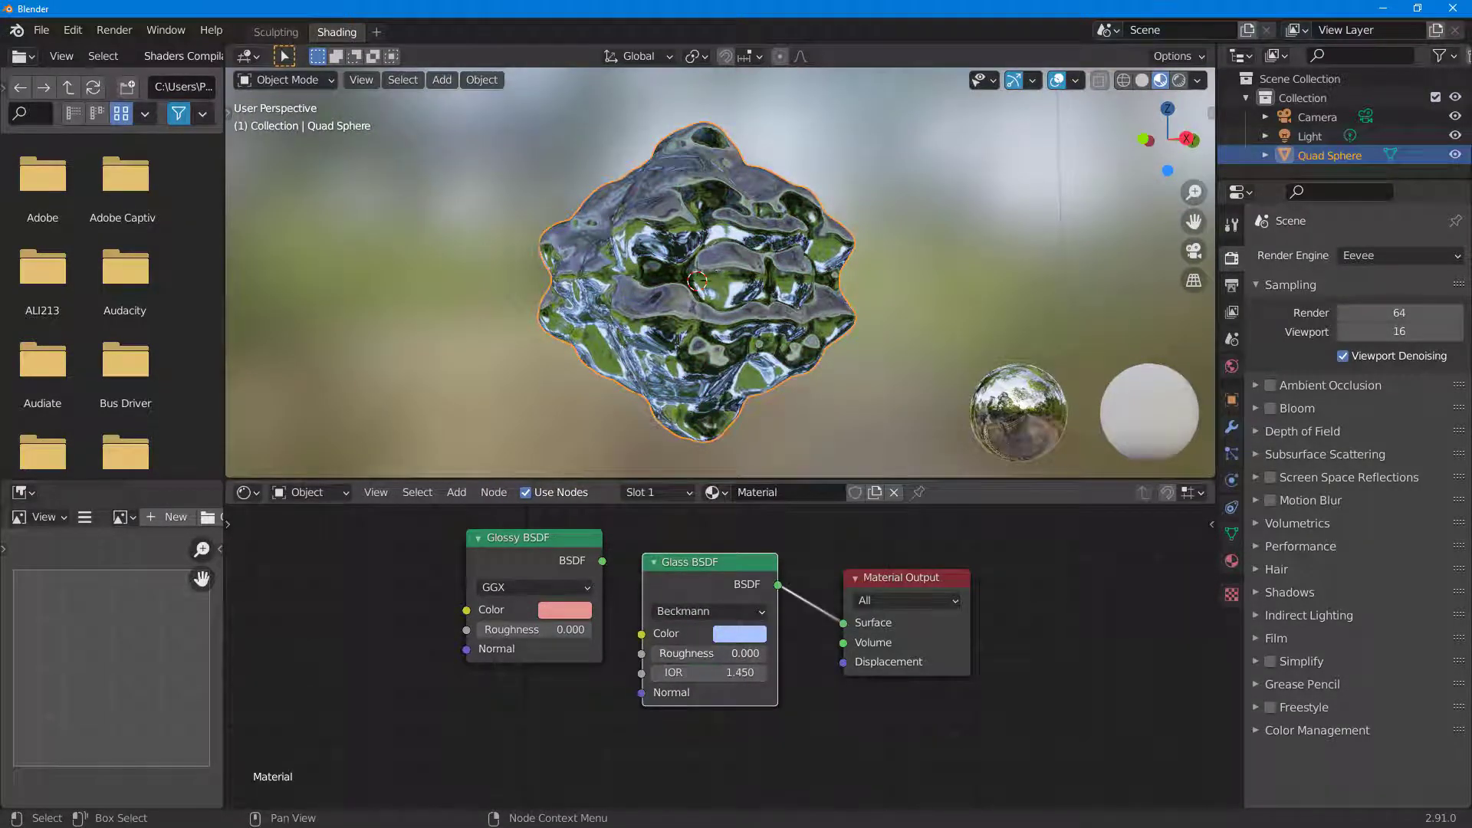
mouse_move(690, 653)
mouse_down()
mouse_move(744, 653)
mouse_move(675, 654)
mouse_up()
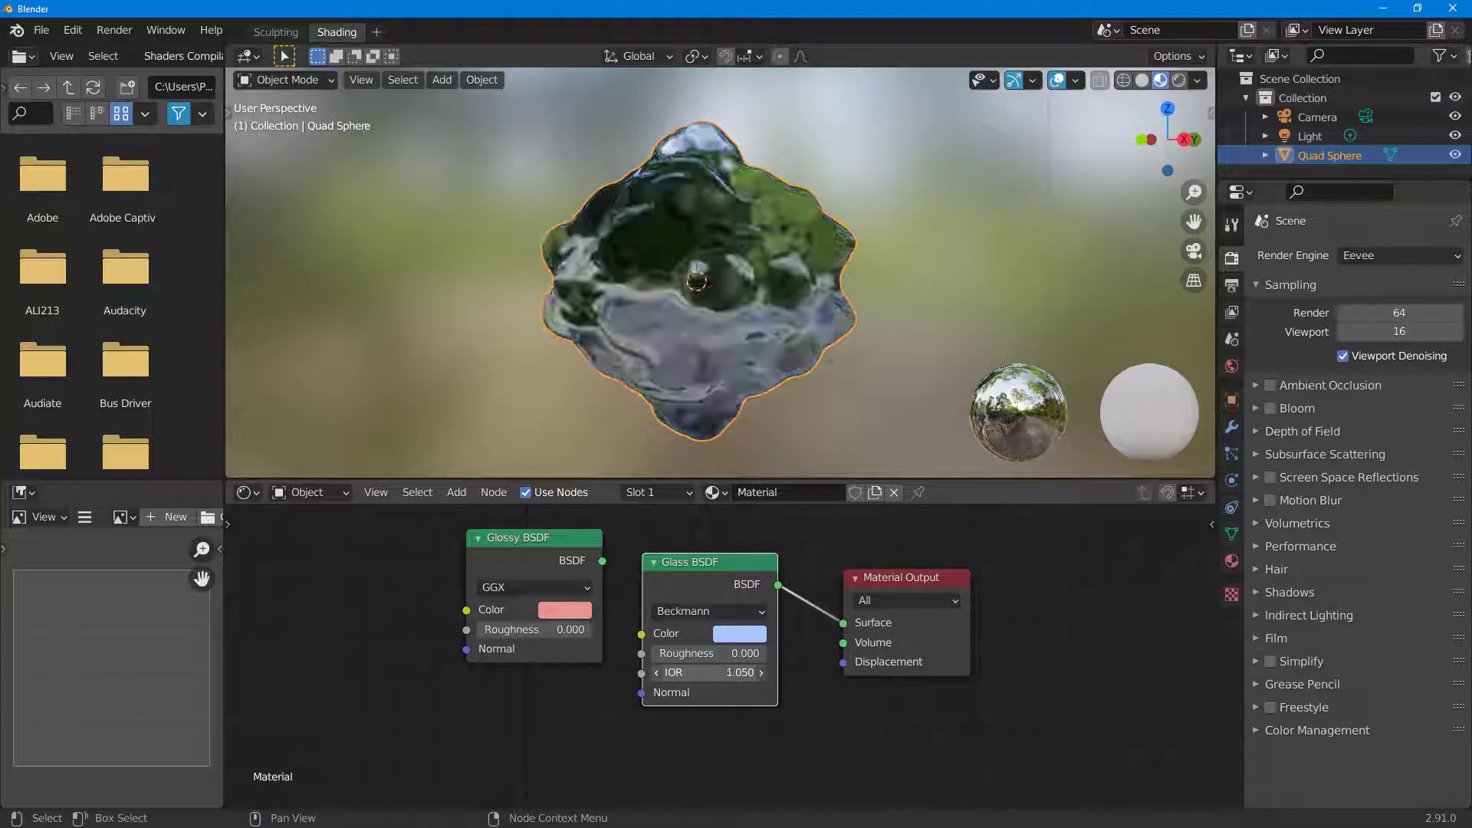
mouse_move(700, 671)
mouse_down()
mouse_move(759, 672)
mouse_move(709, 672)
mouse_up()
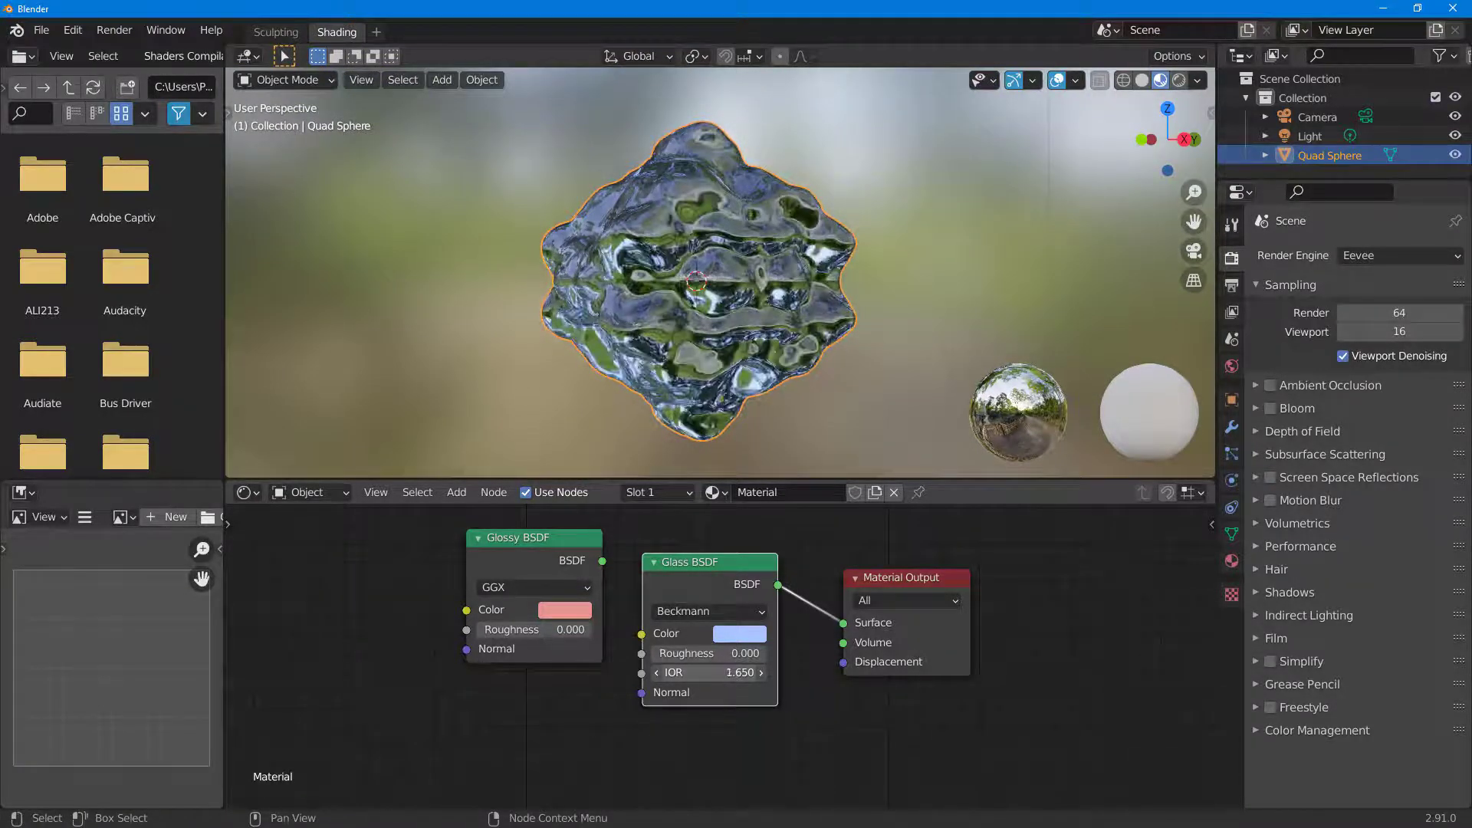
Move the Glass BSDF below the Glossy BSDF and replace its link to the Surface input with a new Specular shader
drag(704, 565, 534, 694)
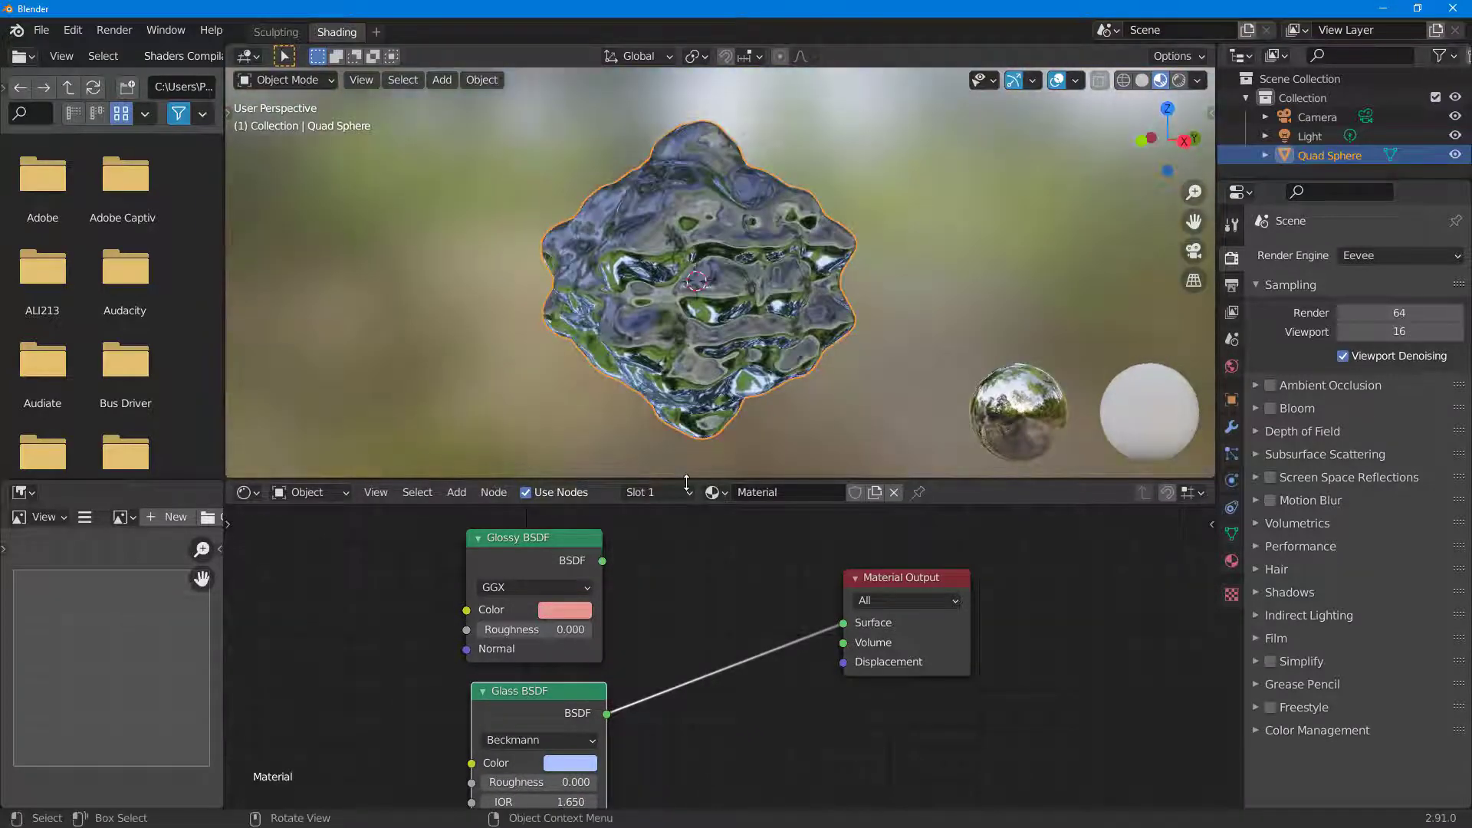
drag(843, 624, 673, 583)
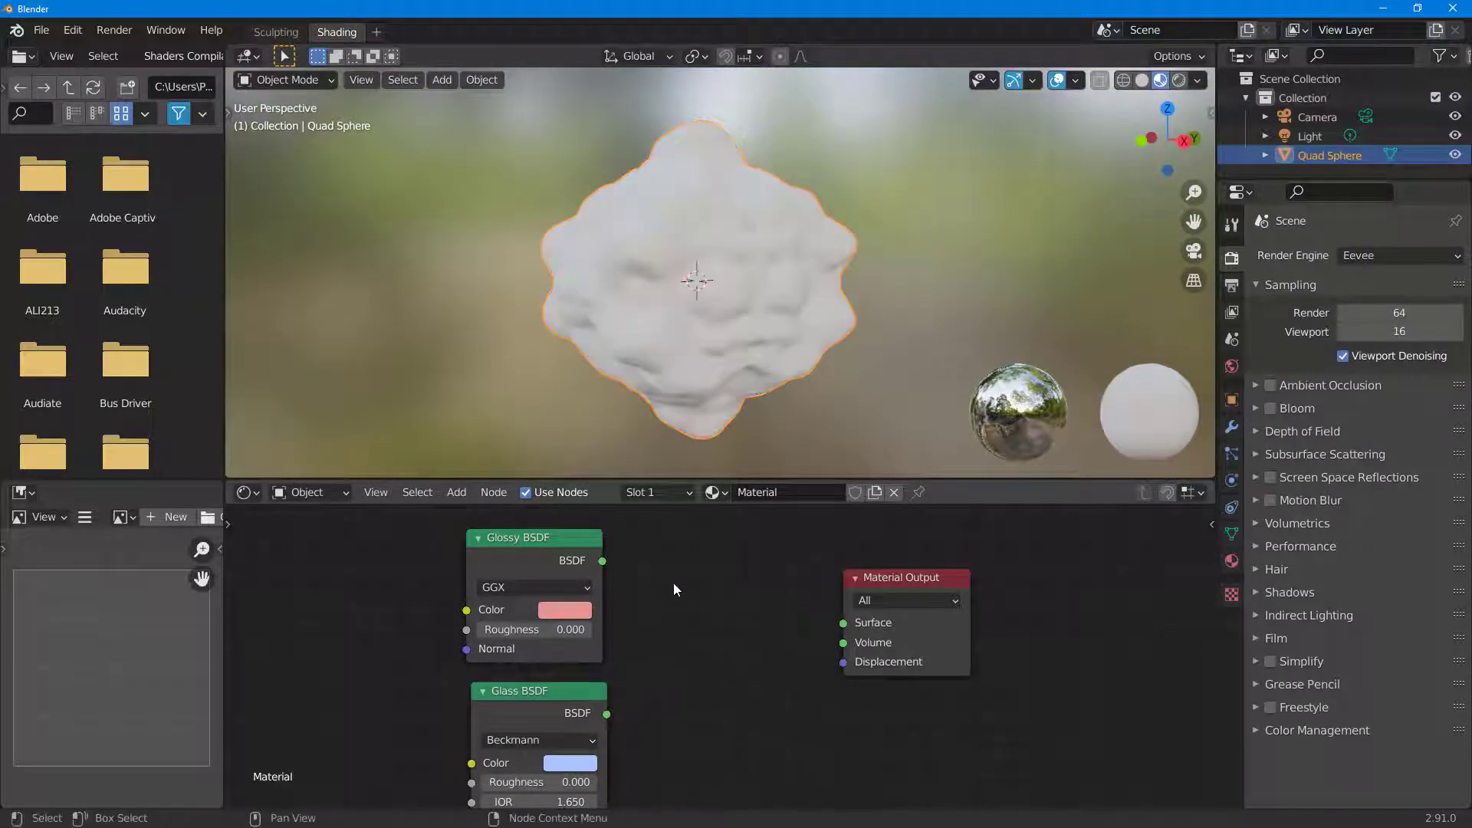
key(shift+a)
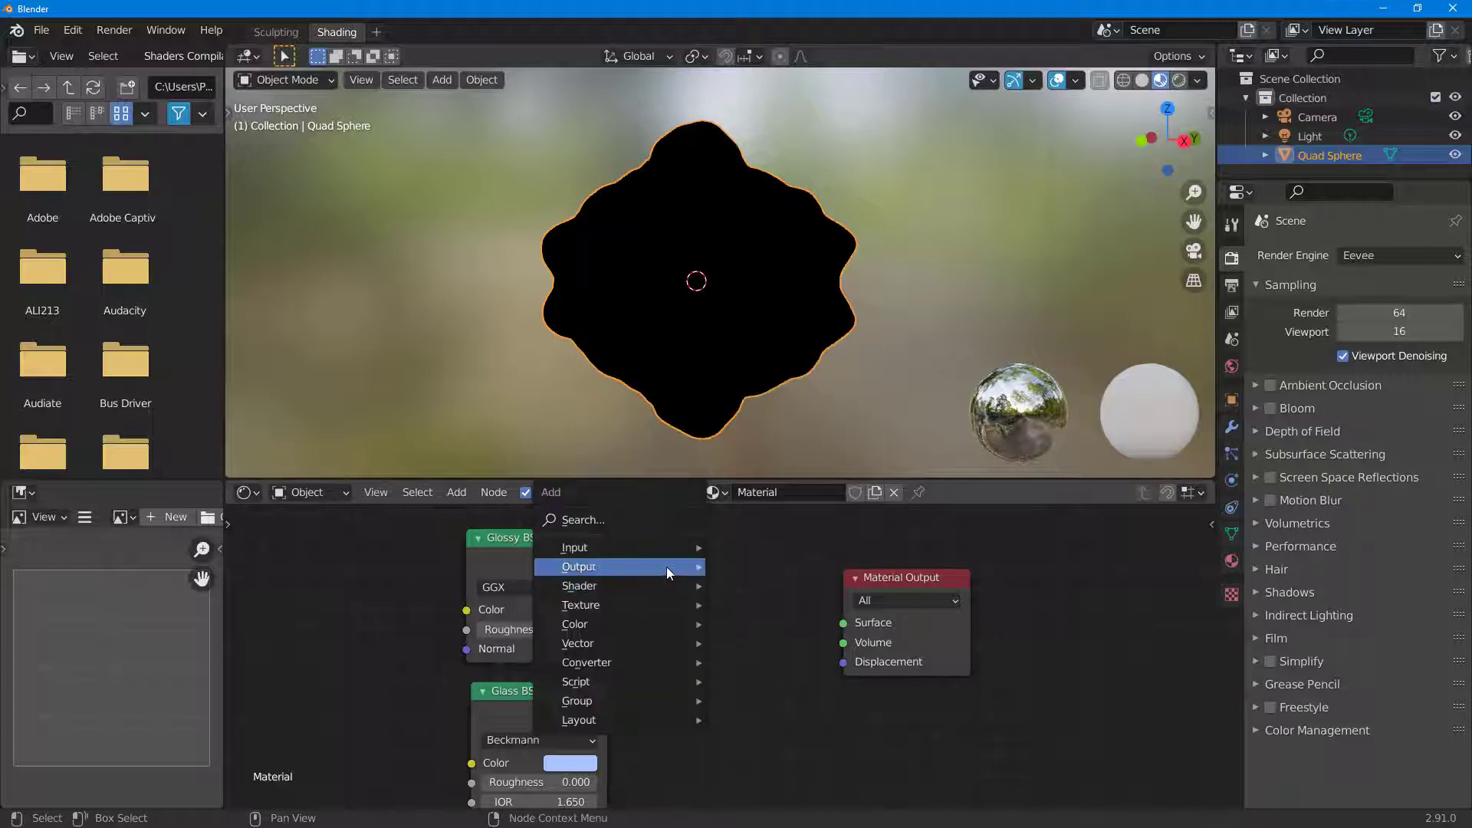
mouse_move(677, 550)
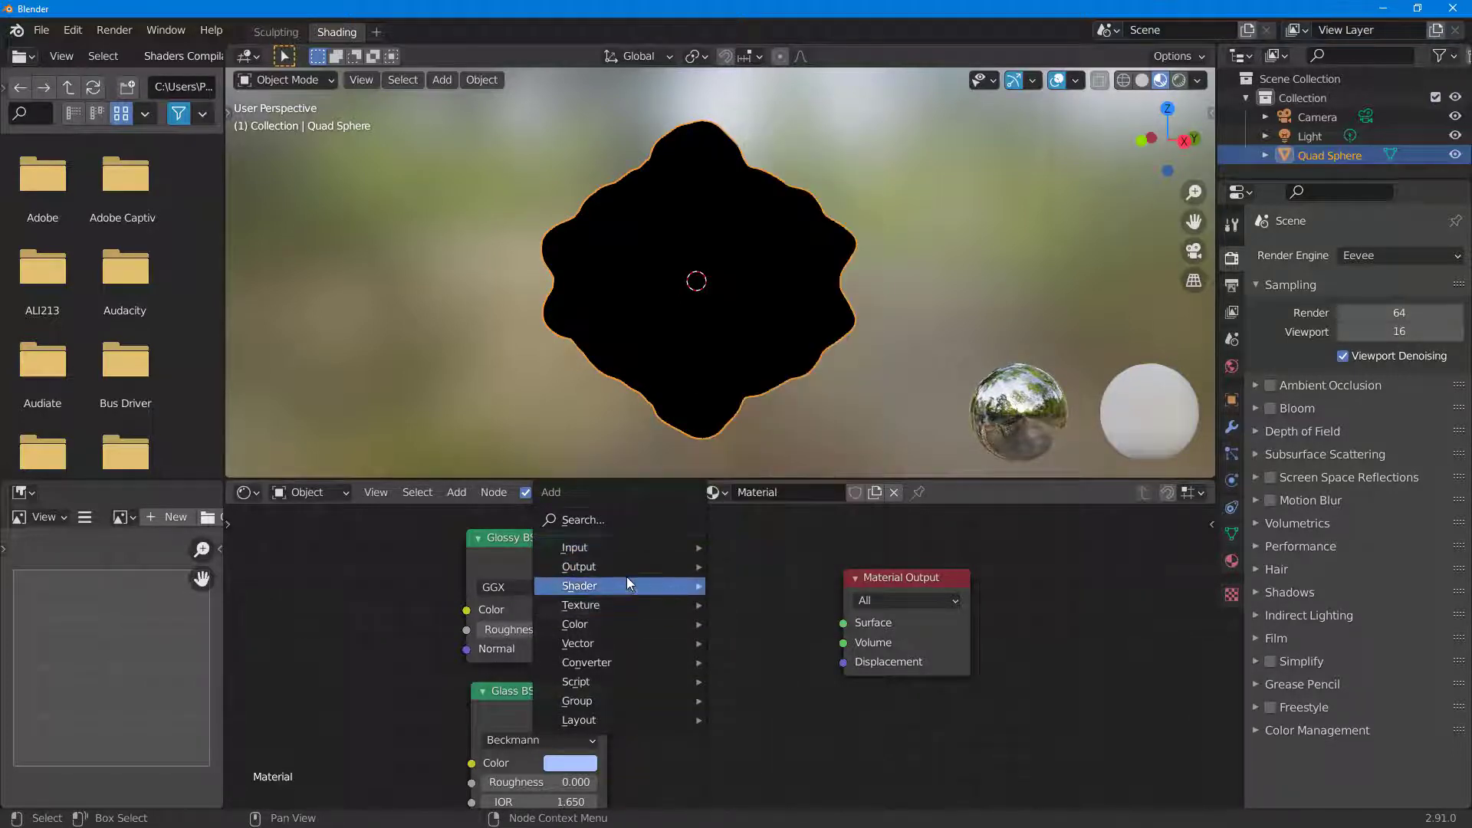
mouse_move(620, 588)
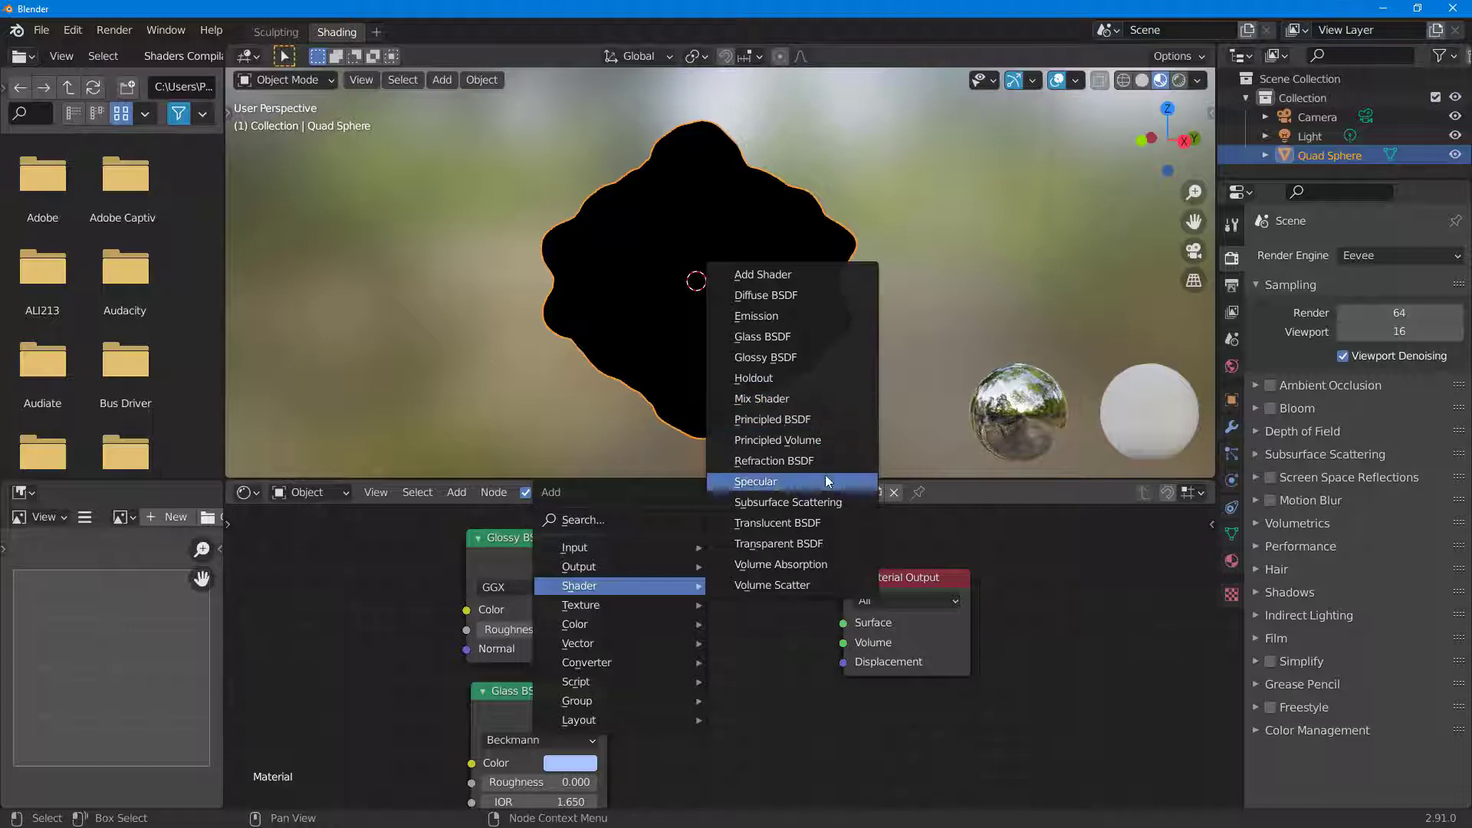
click(790, 482)
click(805, 638)
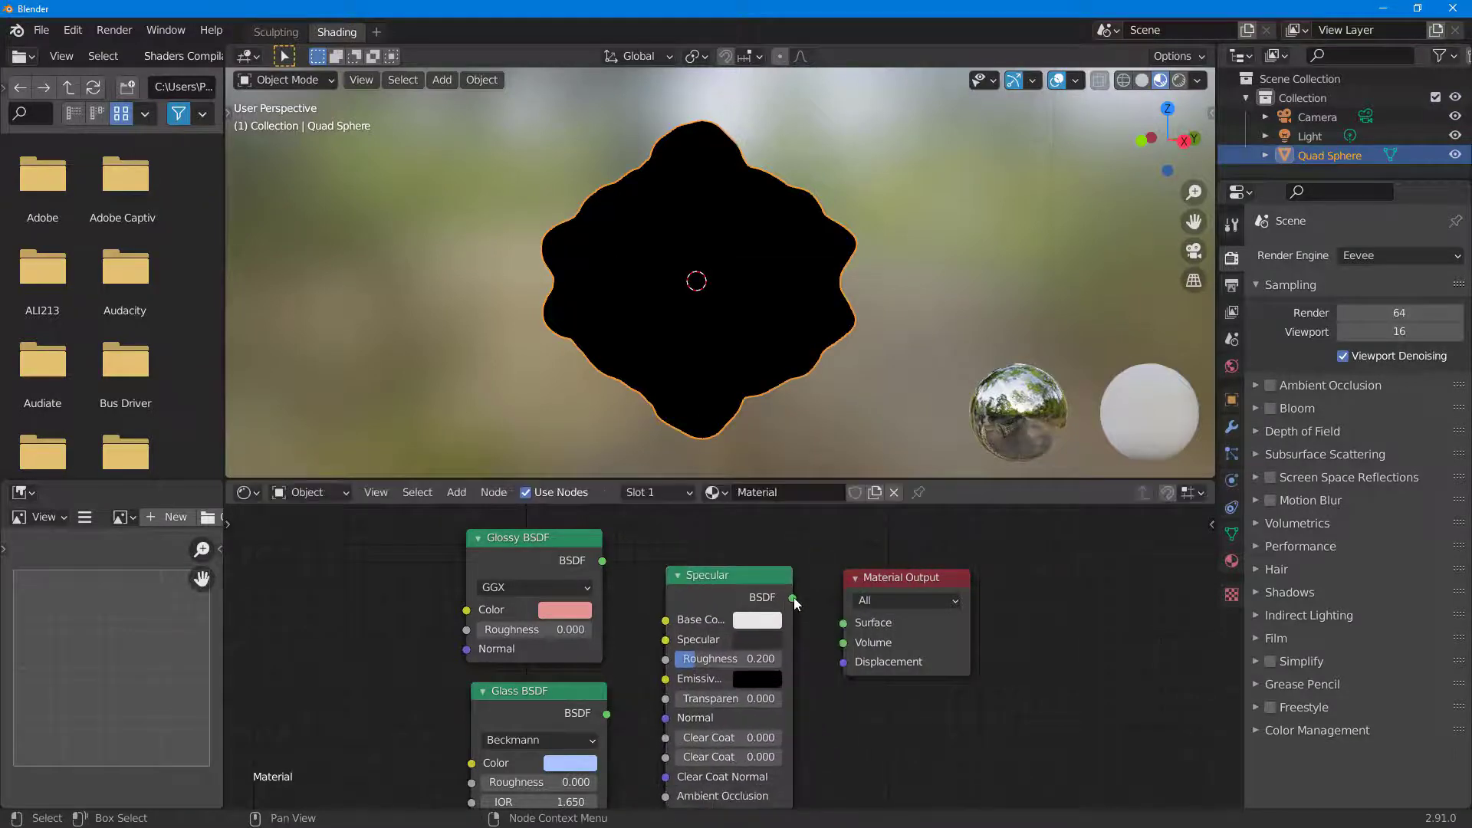
drag(793, 598, 840, 627)
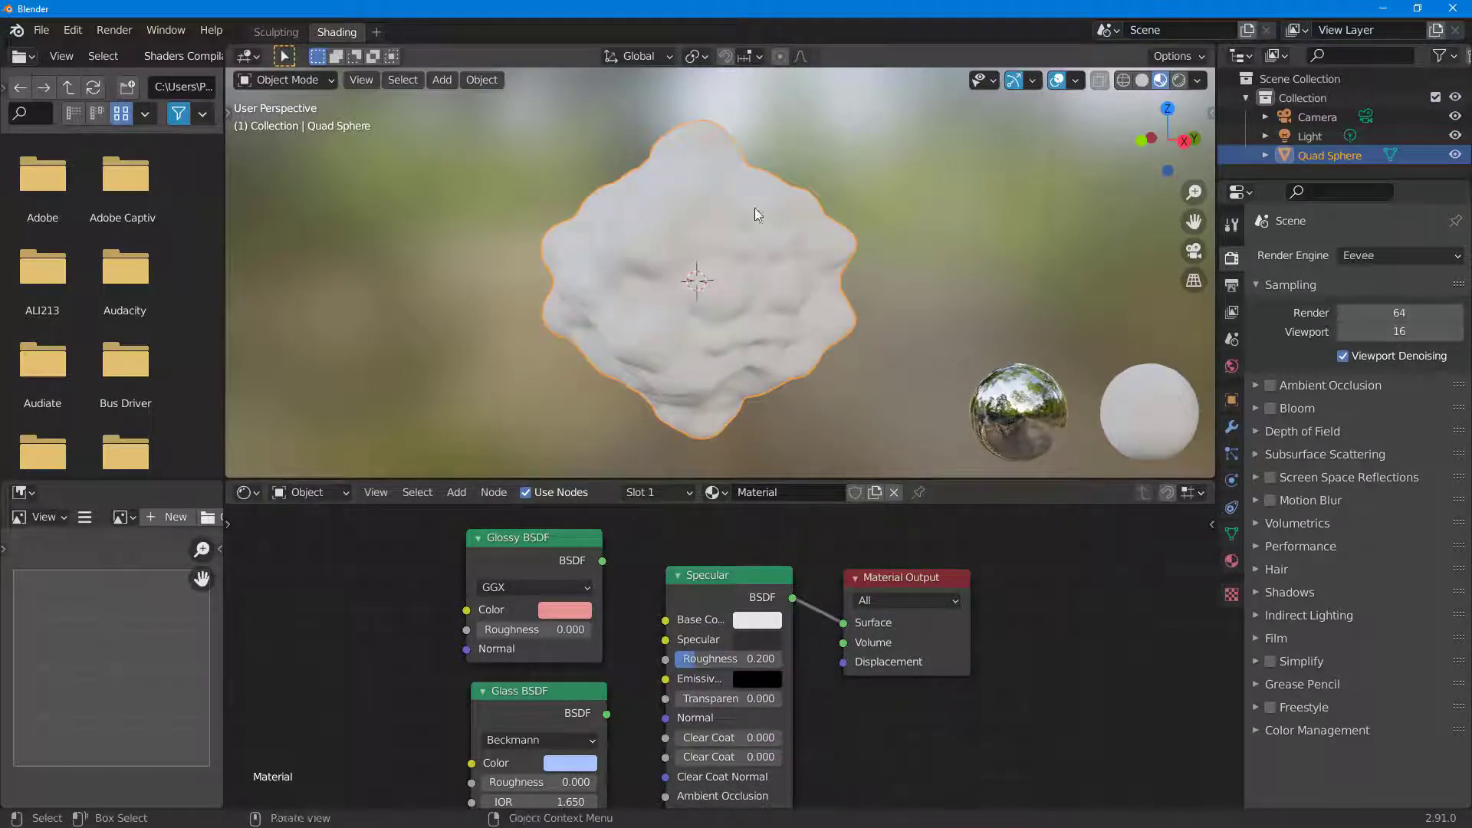
Give the Specular shader a red base color and set its roughness to 0.000
middle_drag(755, 209, 765, 252)
scroll(790, 260, up, 5)
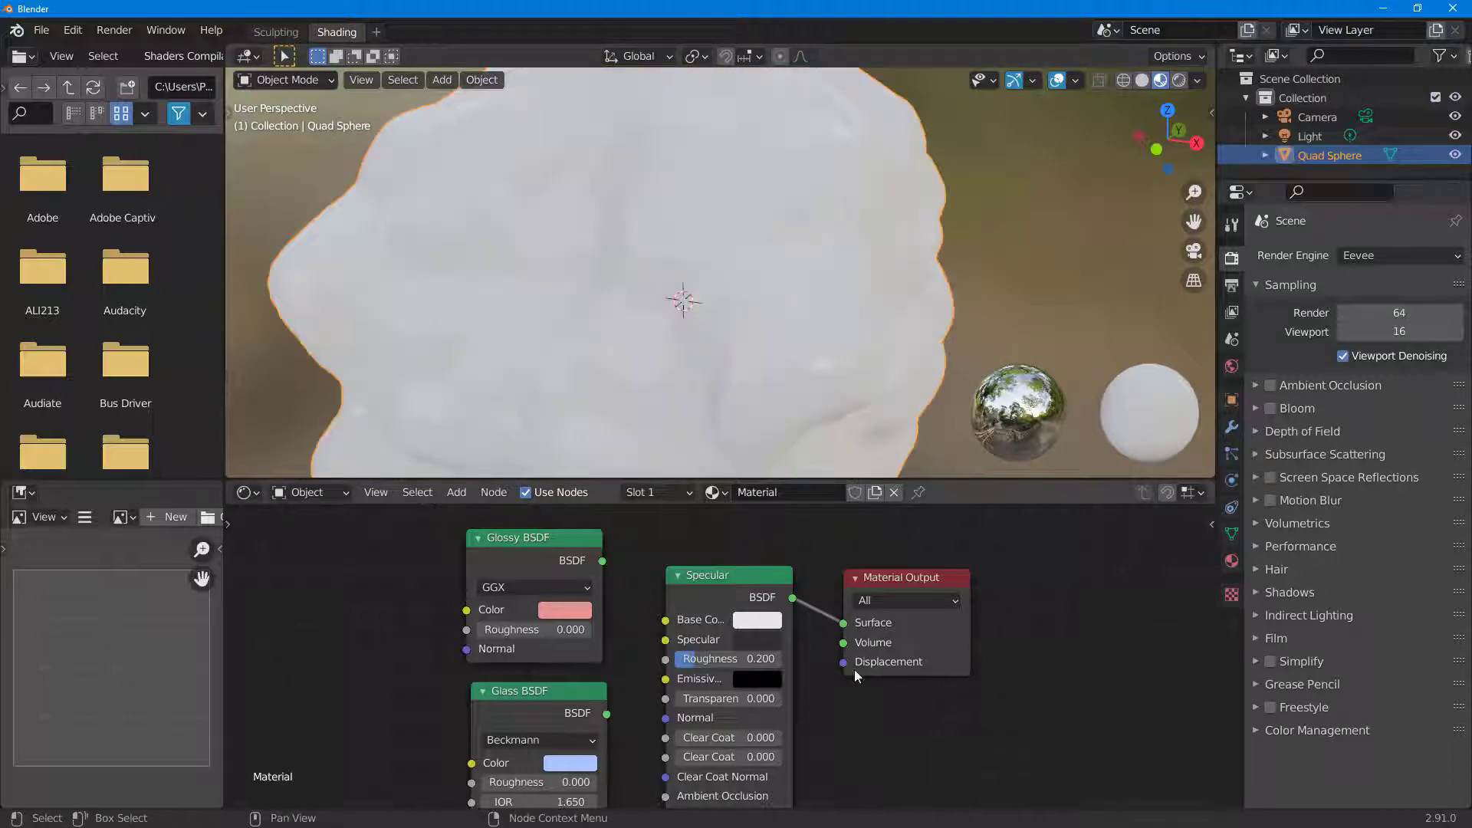
click(757, 619)
drag(798, 448, 808, 472)
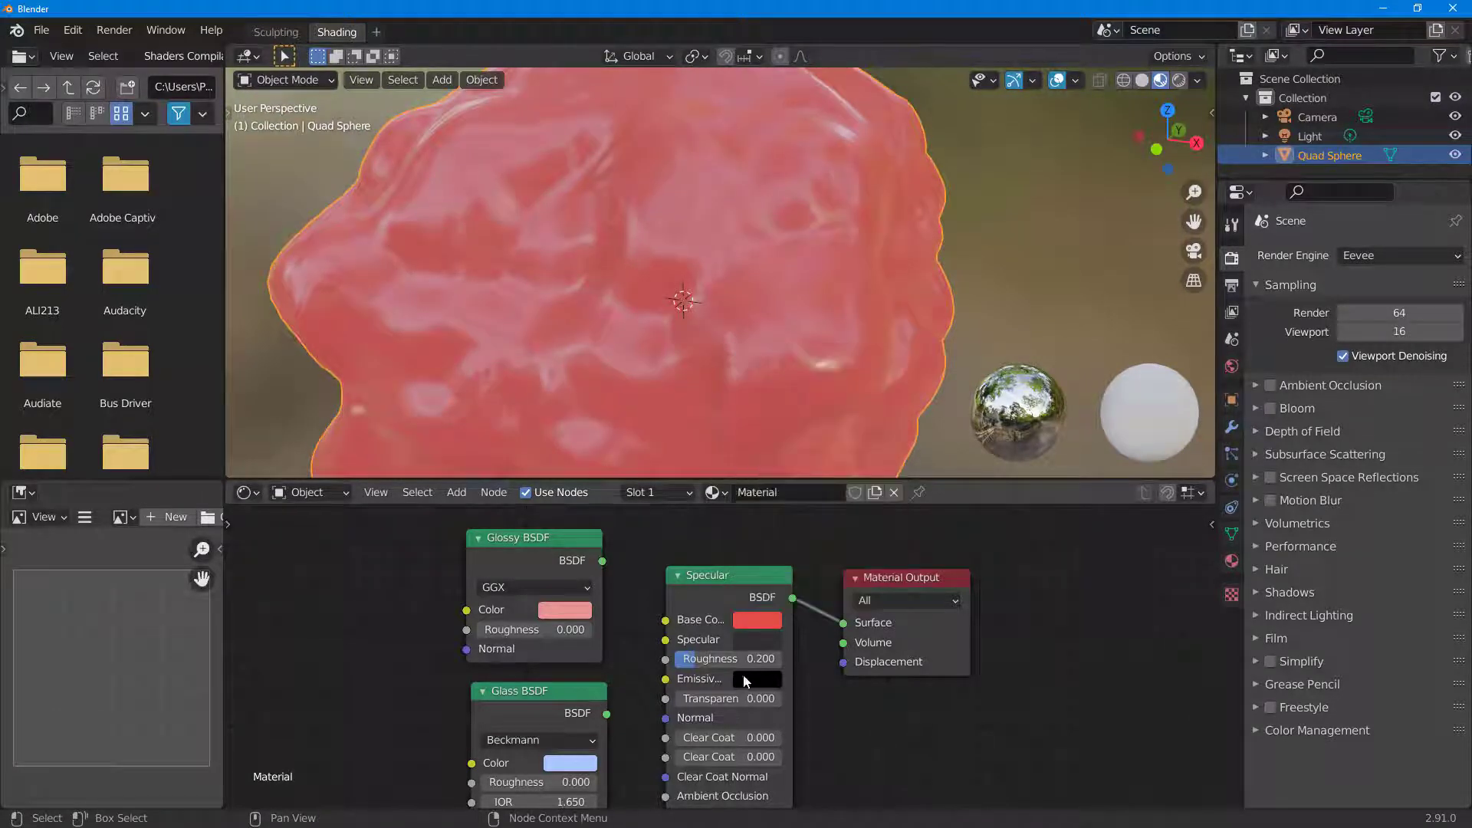
drag(756, 660, 713, 660)
middle_drag(813, 232, 754, 206)
scroll(753, 214, down, 4)
Move the Specular node down beside the Glass BSDF and unlink it from the Material Output's Surface input
drag(727, 586, 721, 723)
drag(843, 625, 779, 610)
scroll(776, 607, down, 5)
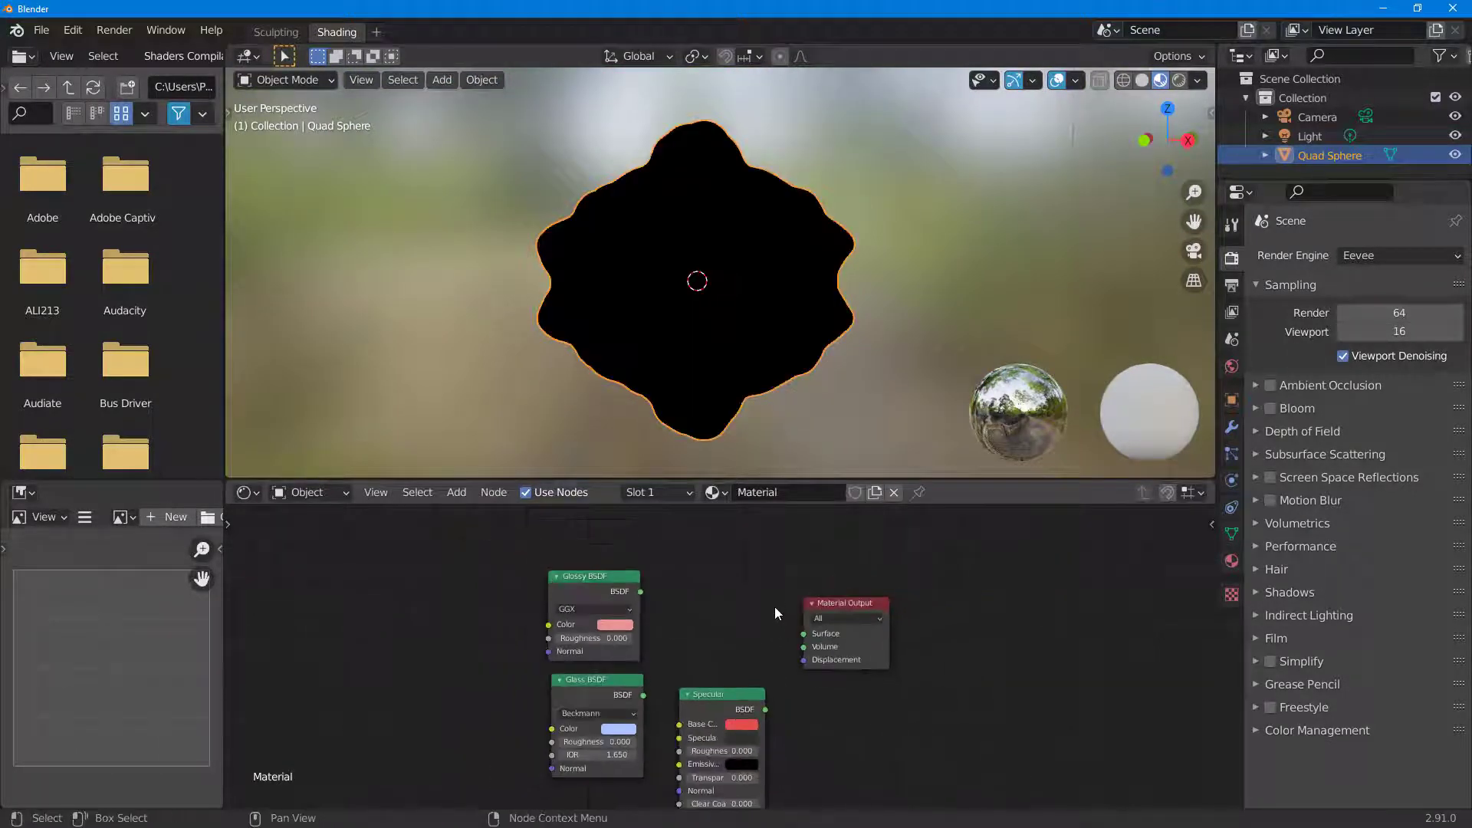
middle_drag(775, 606, 753, 515)
middle_drag(752, 795, 726, 583)
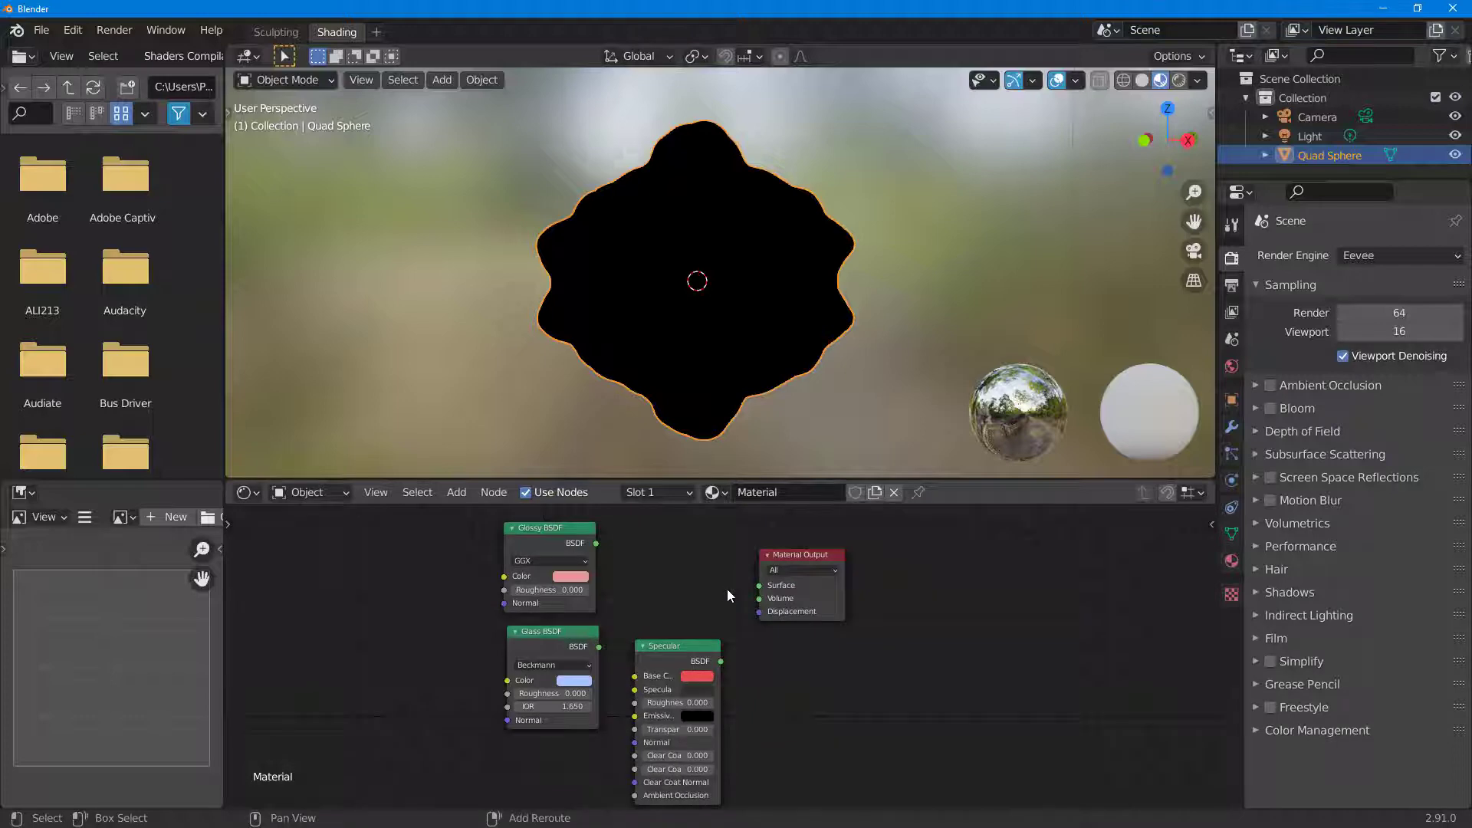
Add an Add Shader node, move the Material Output farther right, and link the Add Shader's output to the Surface input
key(shift+a)
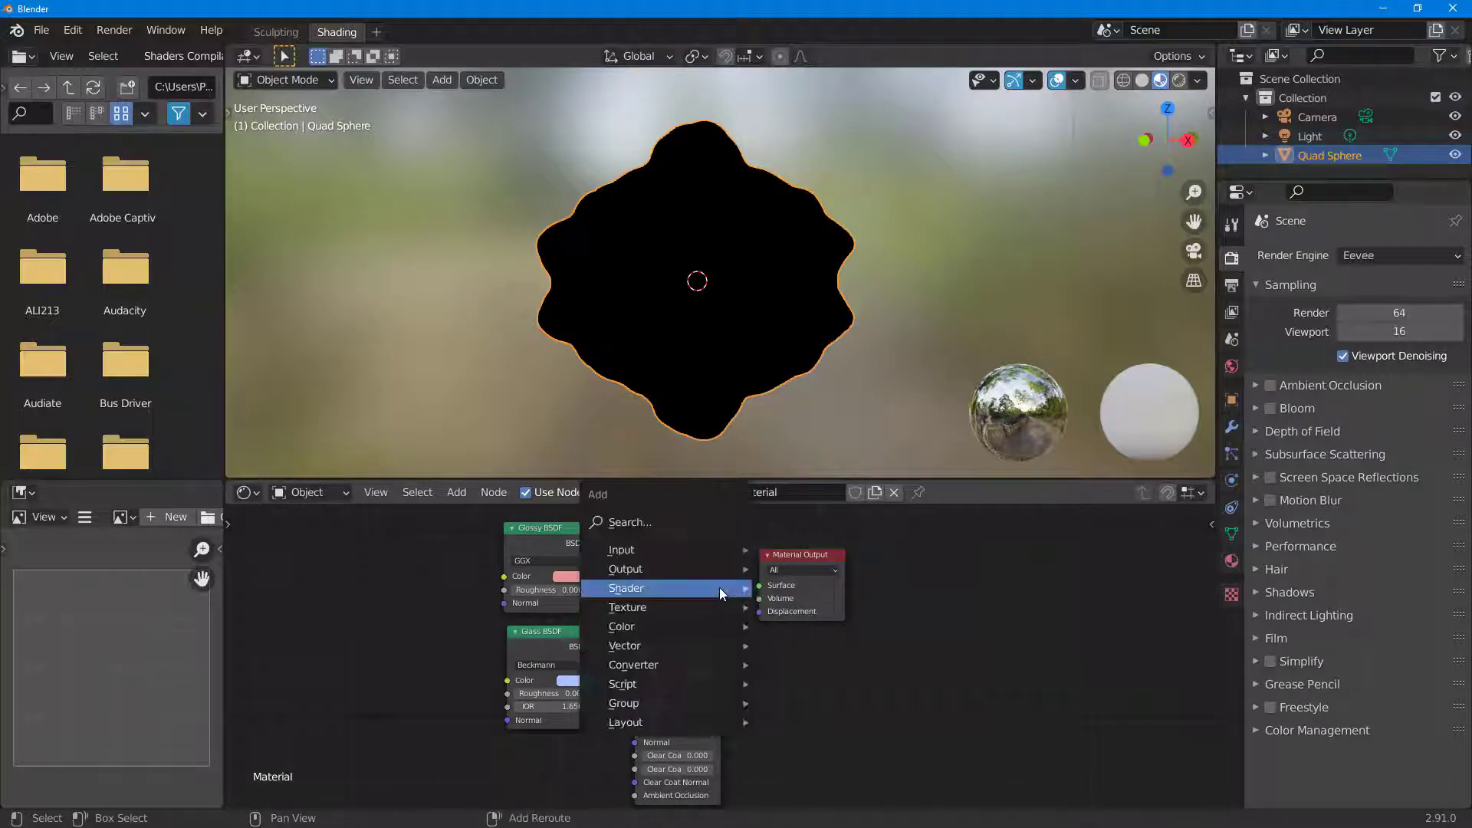
mouse_move(709, 588)
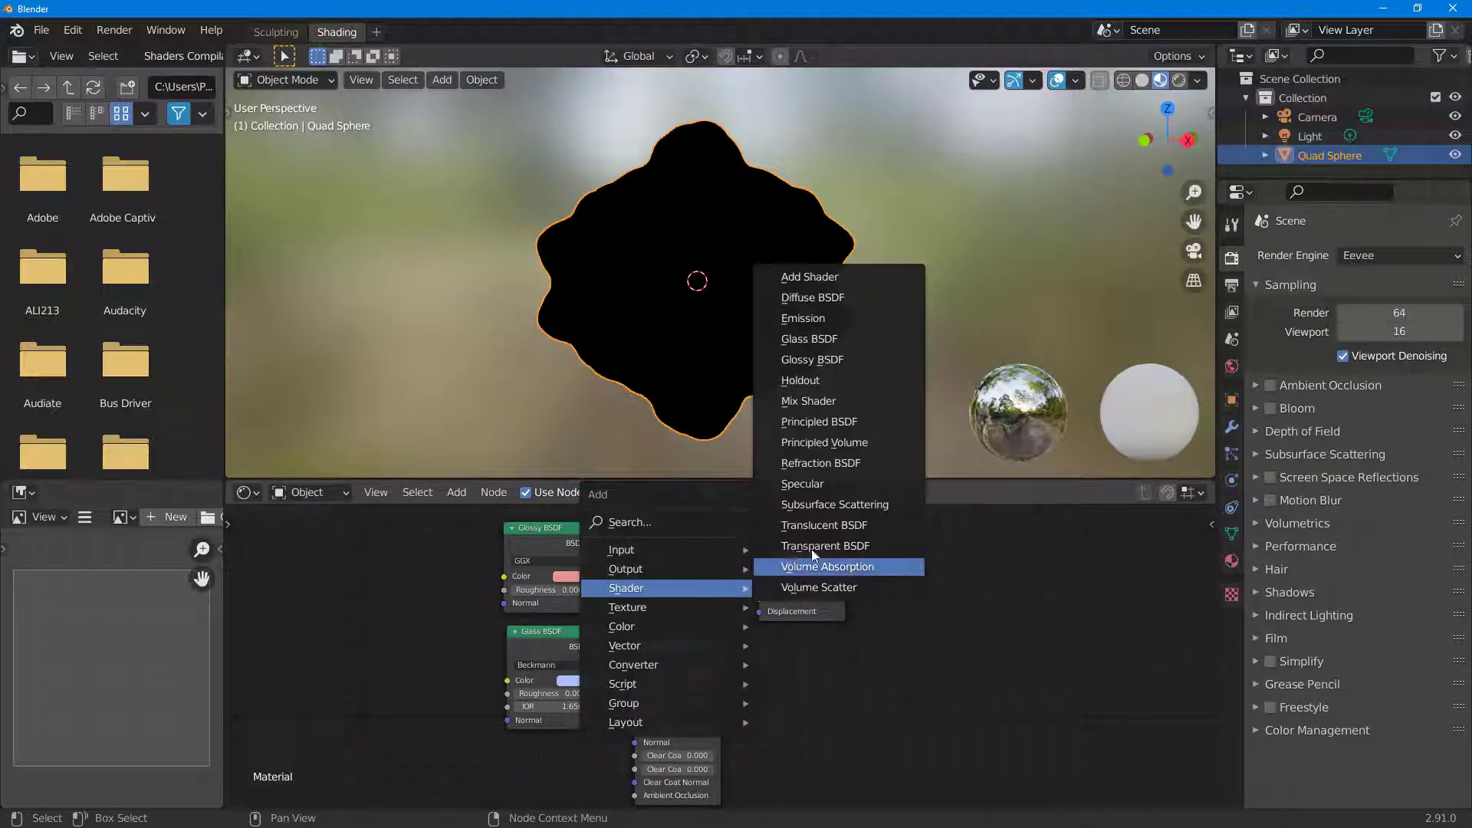
click(819, 280)
click(674, 571)
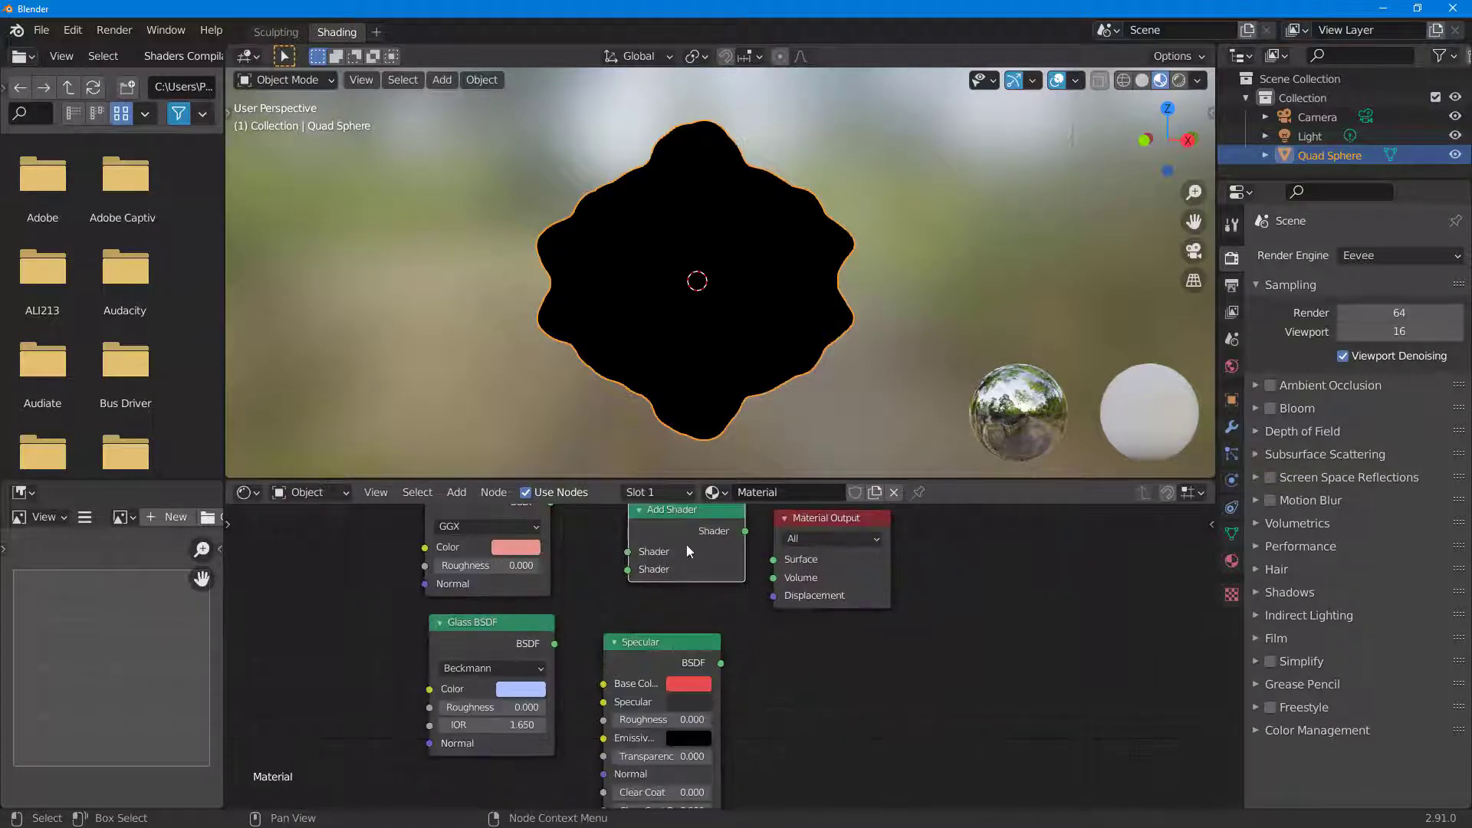
drag(819, 526, 934, 544)
scroll(732, 562, up, 3)
scroll(729, 562, down, 4)
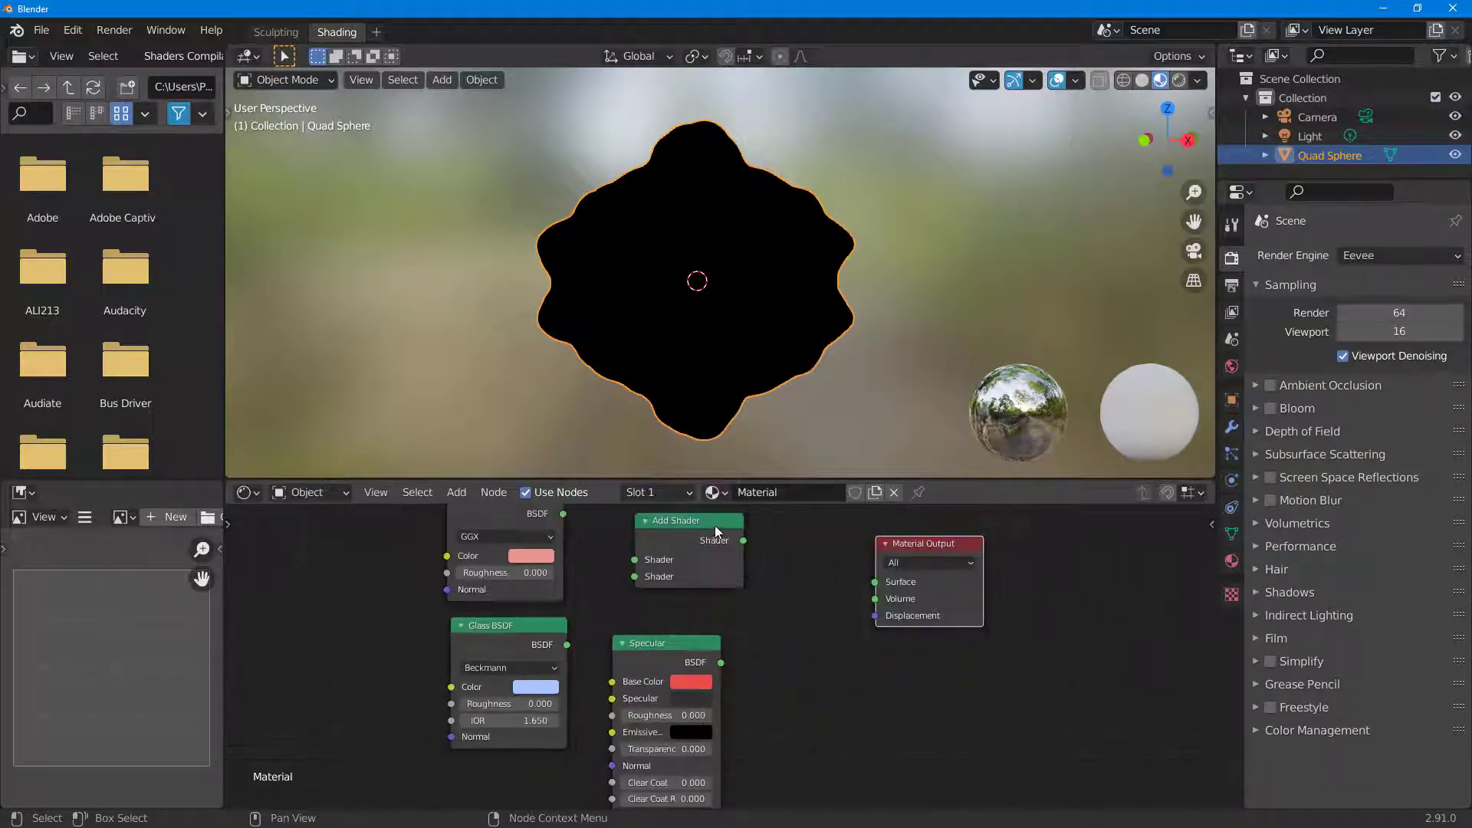
drag(736, 526, 774, 539)
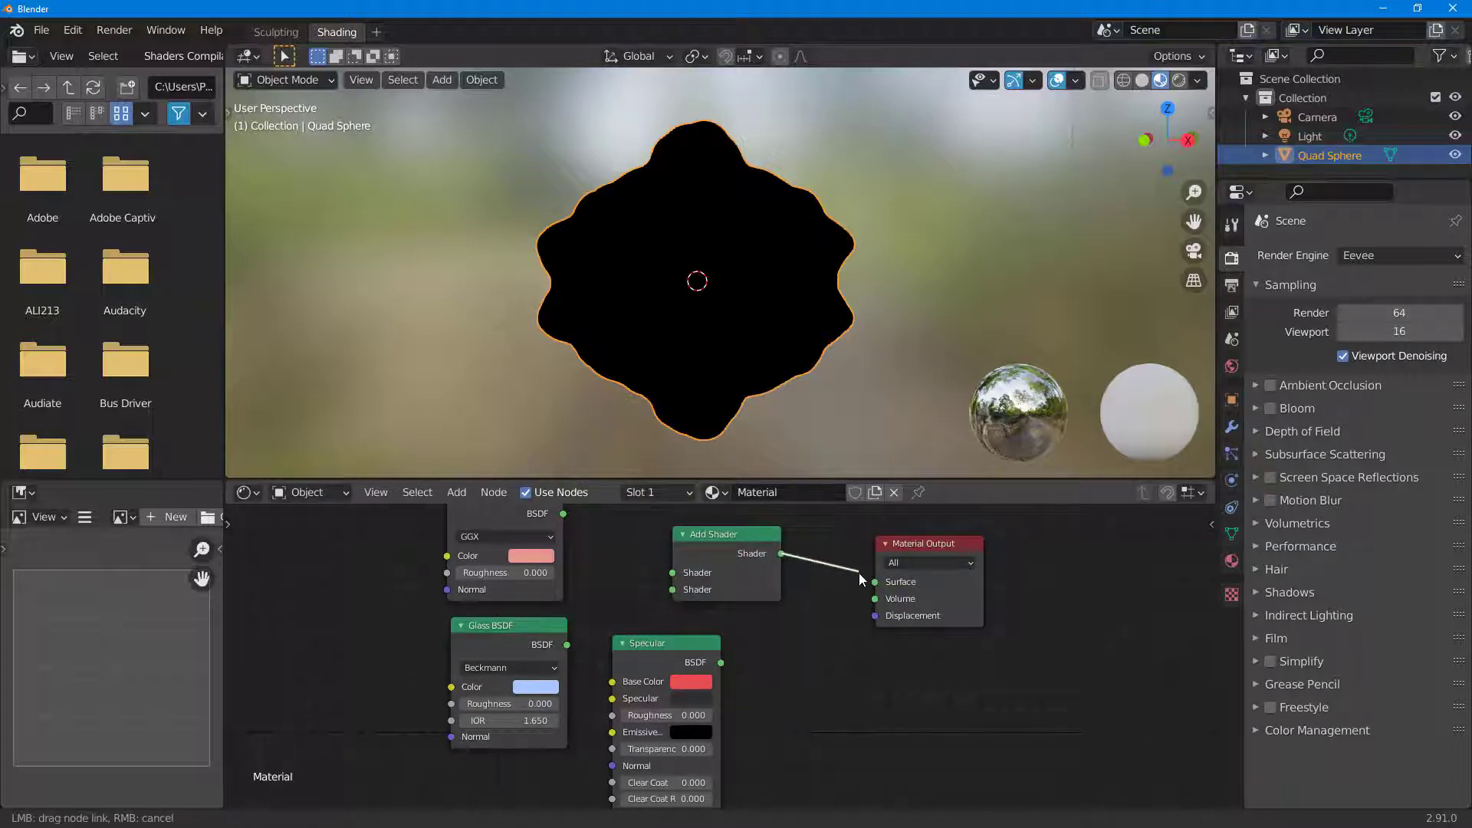
drag(860, 579, 874, 582)
Spread the Glossy and Glass BSDF nodes apart and link Glossy to the Add Shader's upper input and Glass to its lower input
middle_drag(804, 601, 822, 683)
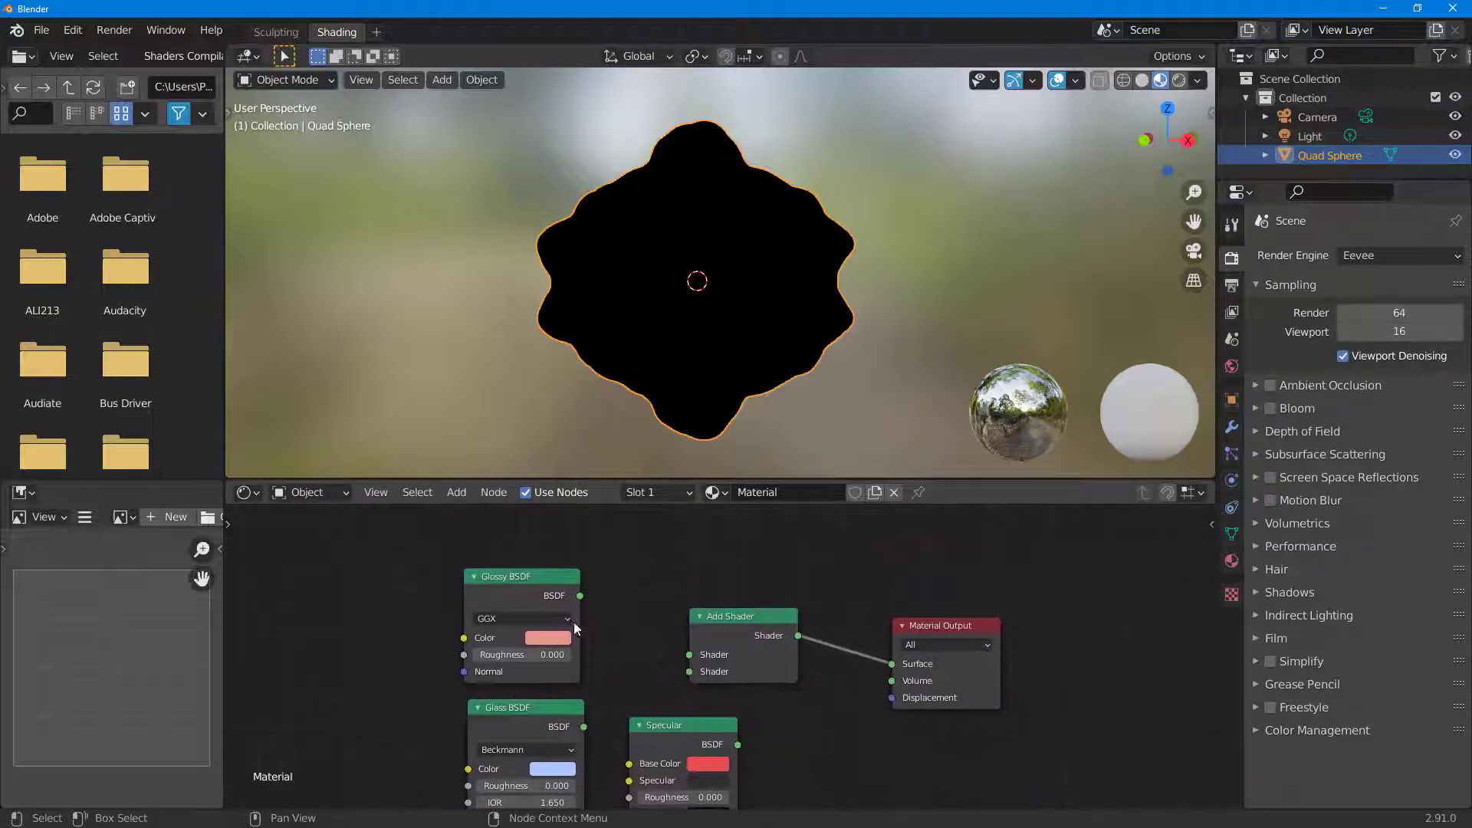
drag(534, 578, 542, 530)
drag(558, 709, 593, 688)
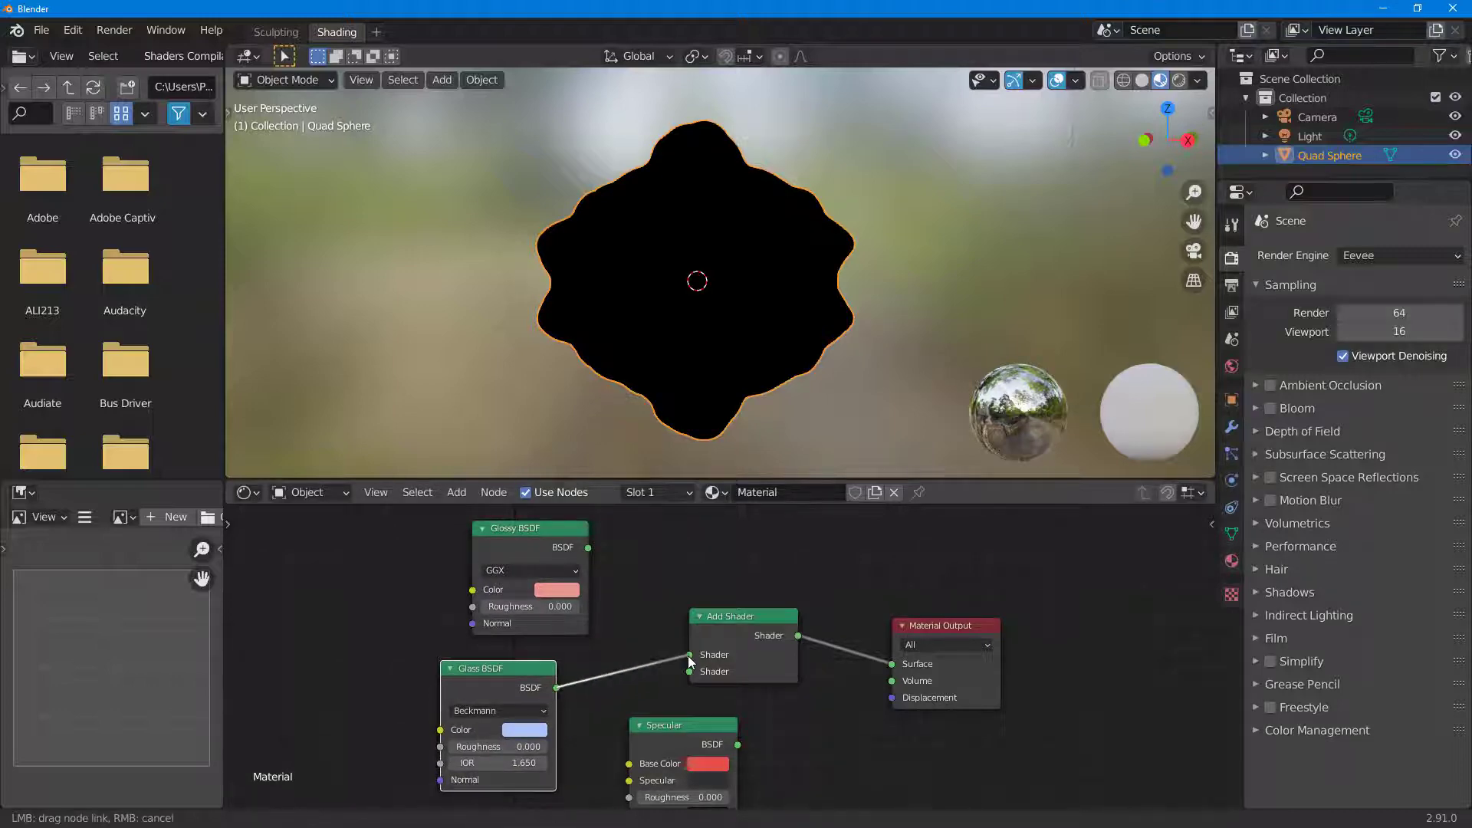
drag(688, 667, 687, 674)
drag(588, 547, 692, 654)
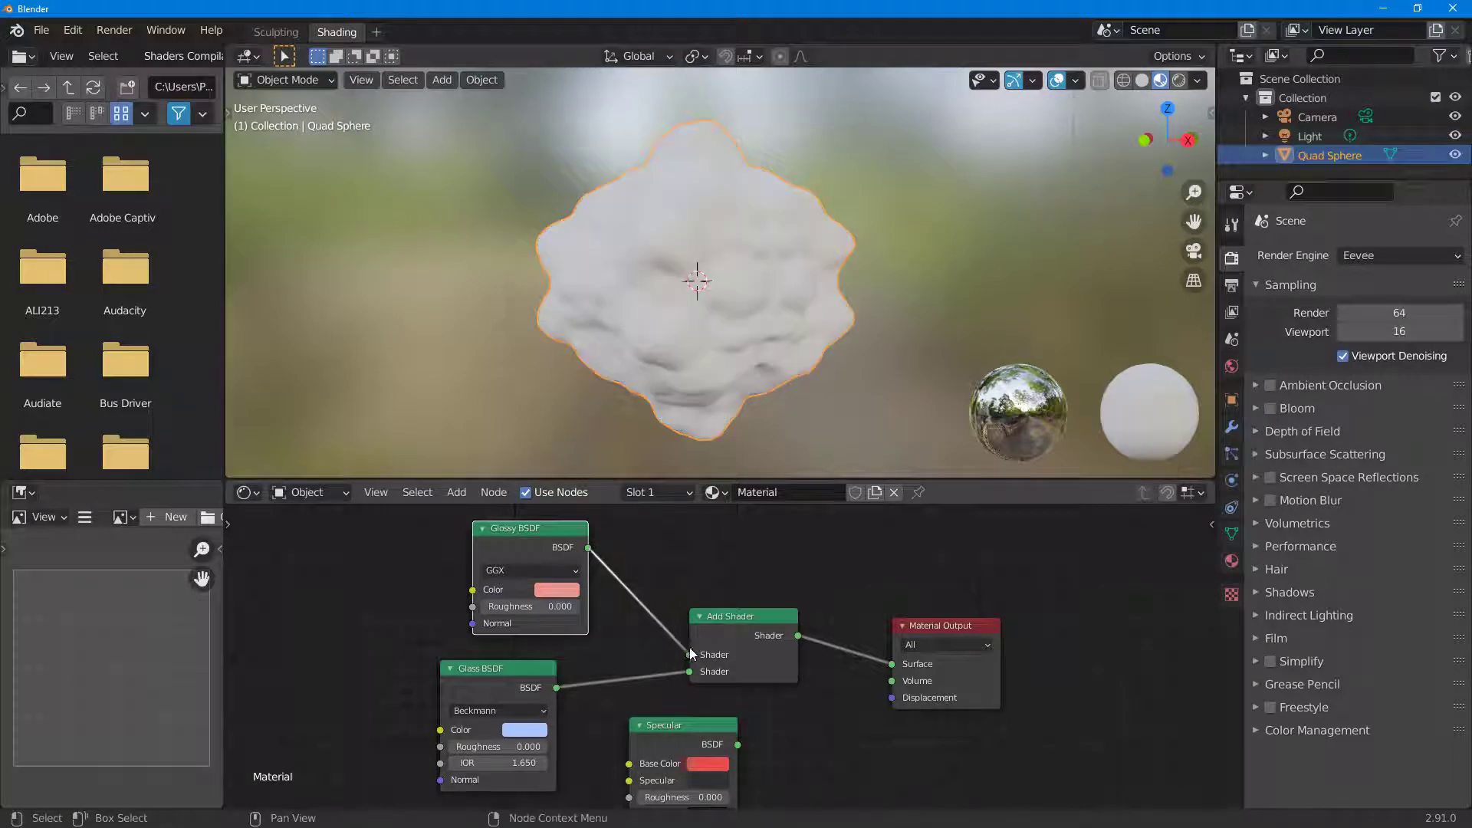
scroll(738, 268, up, 2)
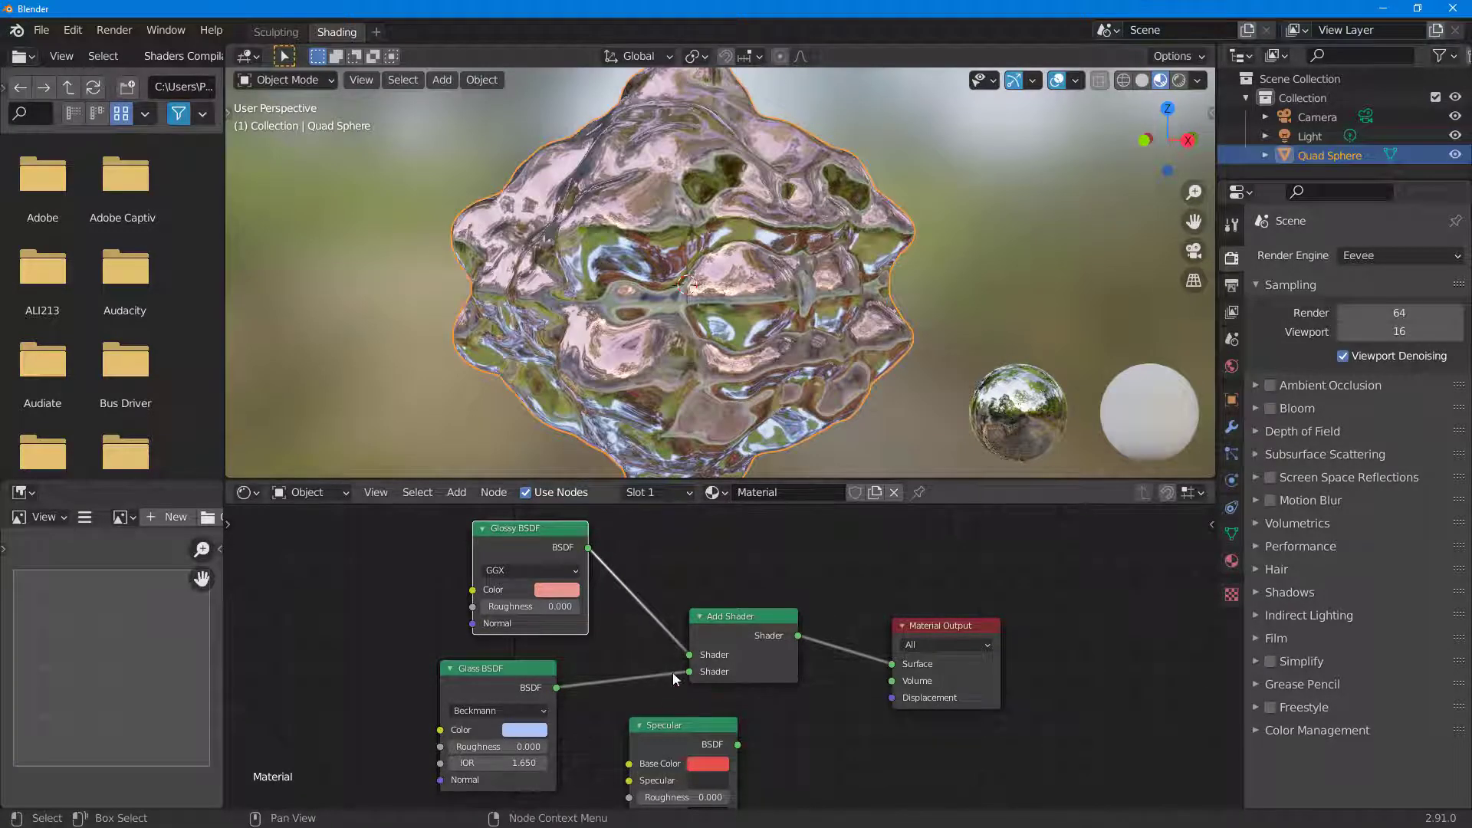
middle_drag(736, 260, 799, 251)
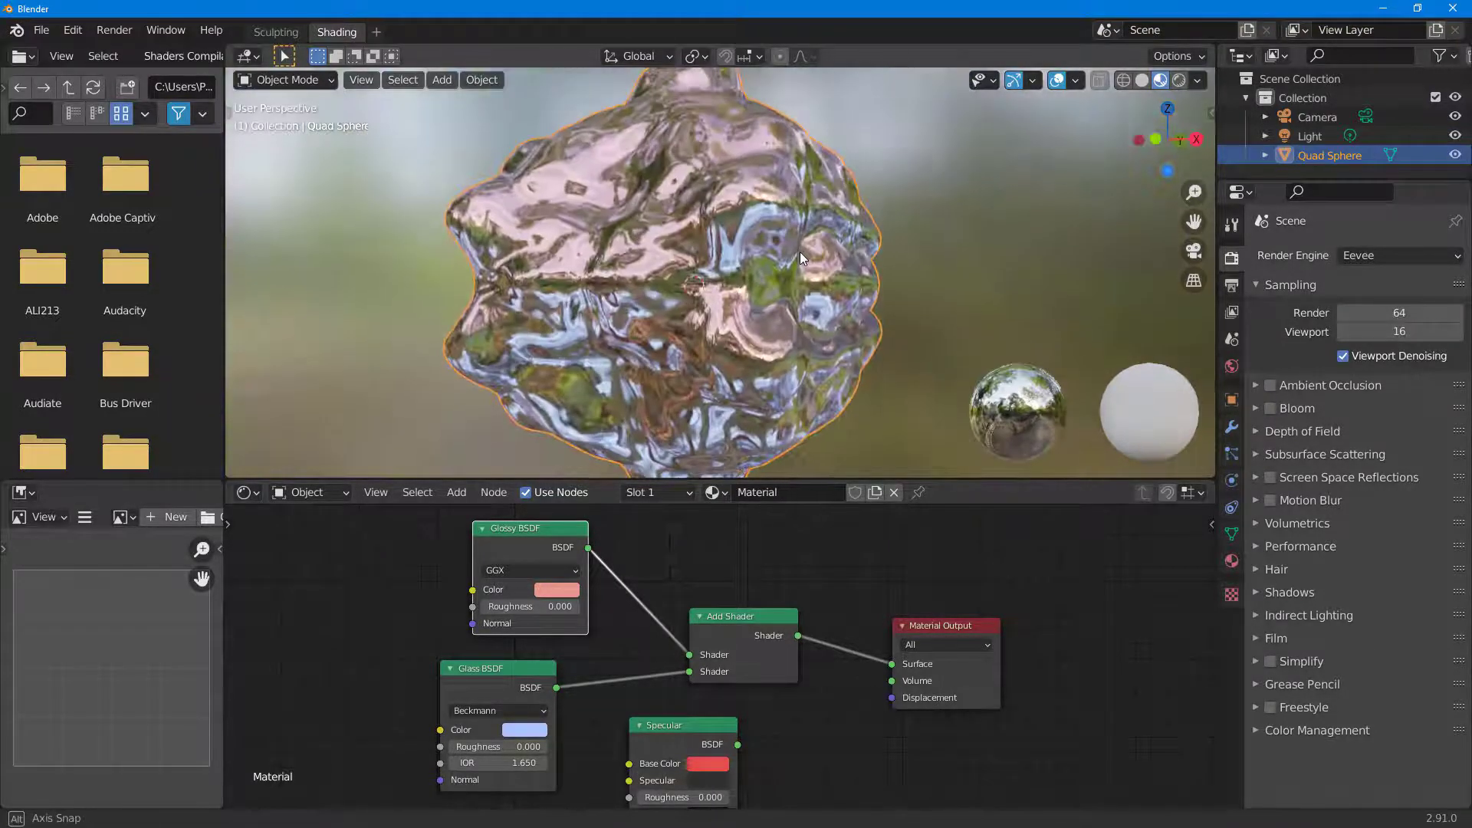
Recolor the Glass BSDF a slightly deeper periwinkle blue and the Glossy BSDF a stronger pink, moving the Glass node slightly down
click(524, 730)
click(601, 541)
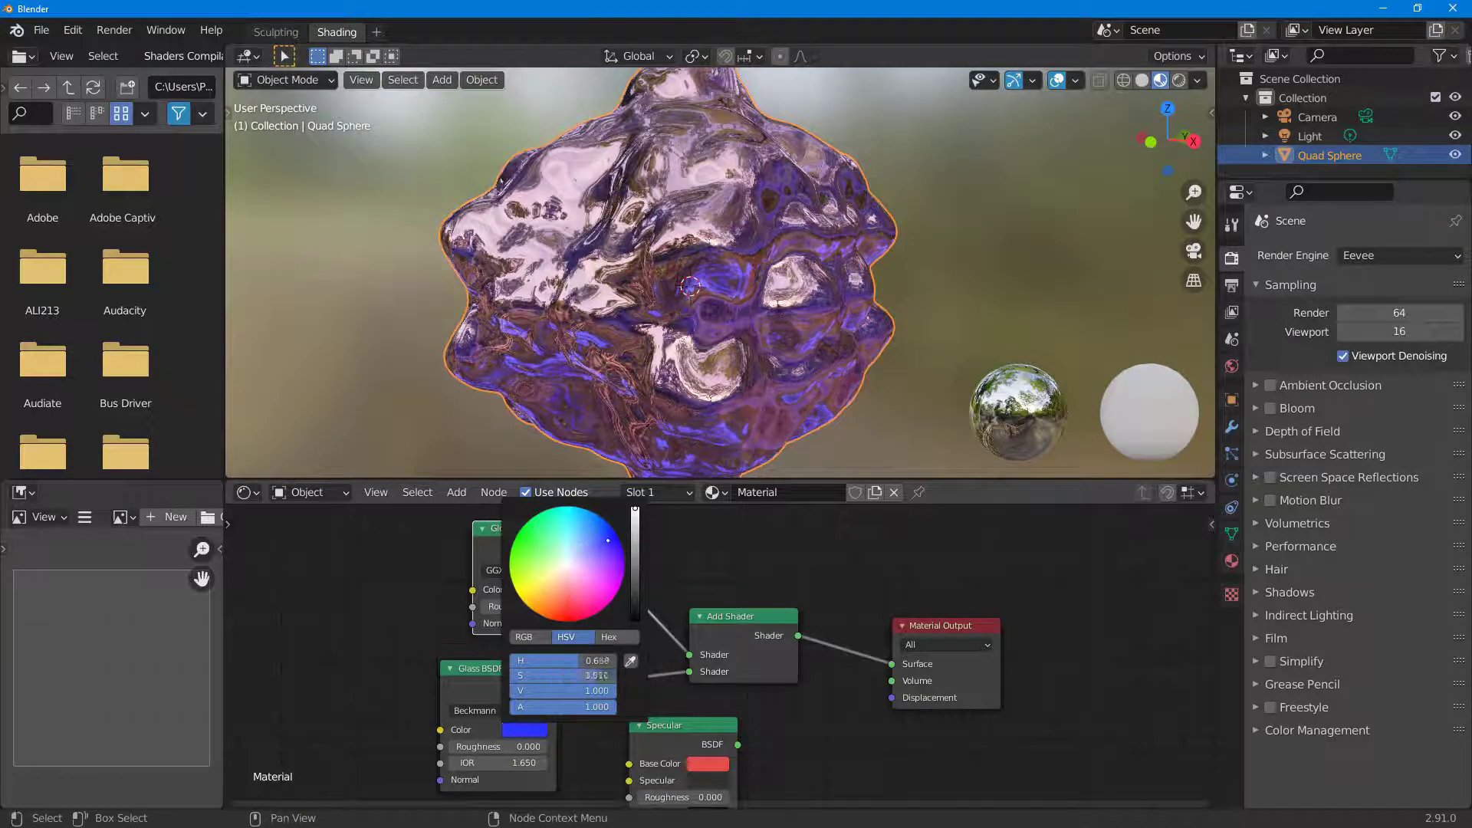
drag(600, 542, 575, 508)
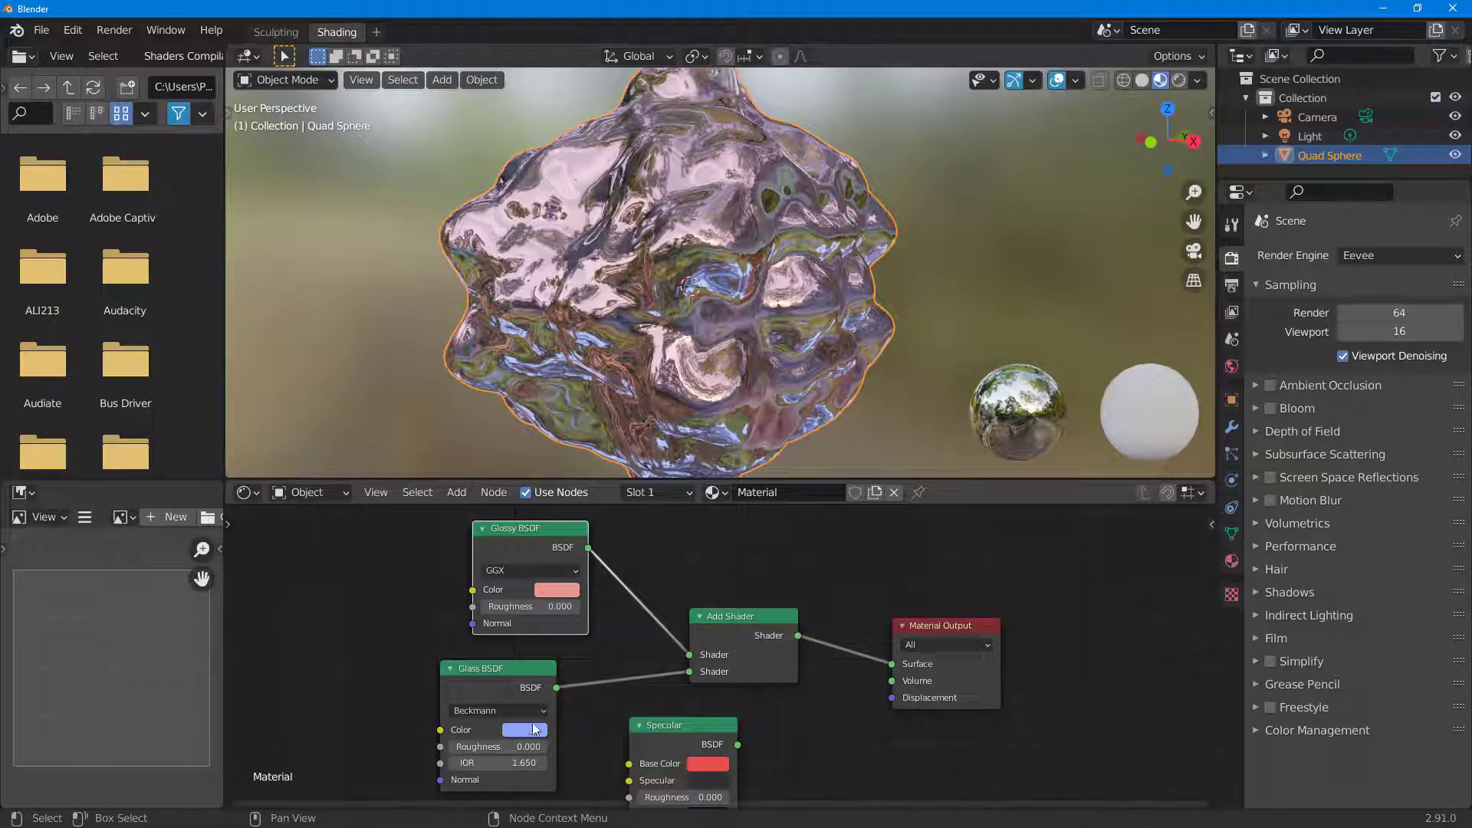
drag(492, 668, 496, 688)
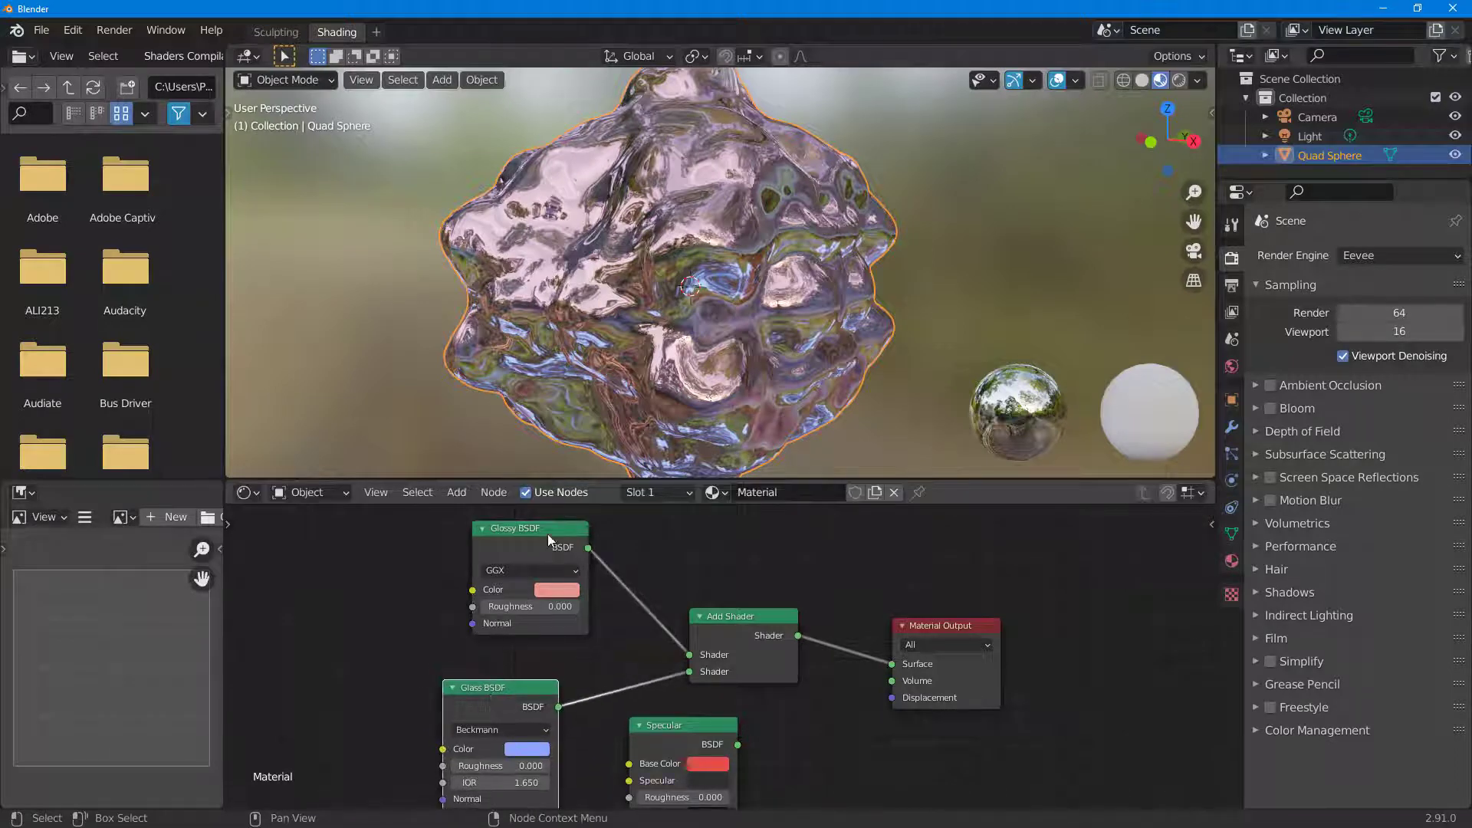
click(562, 589)
mouse_move(592, 429)
mouse_down()
mouse_move(582, 397)
mouse_move(567, 434)
mouse_move(606, 462)
mouse_move(579, 459)
mouse_move(602, 448)
mouse_up()
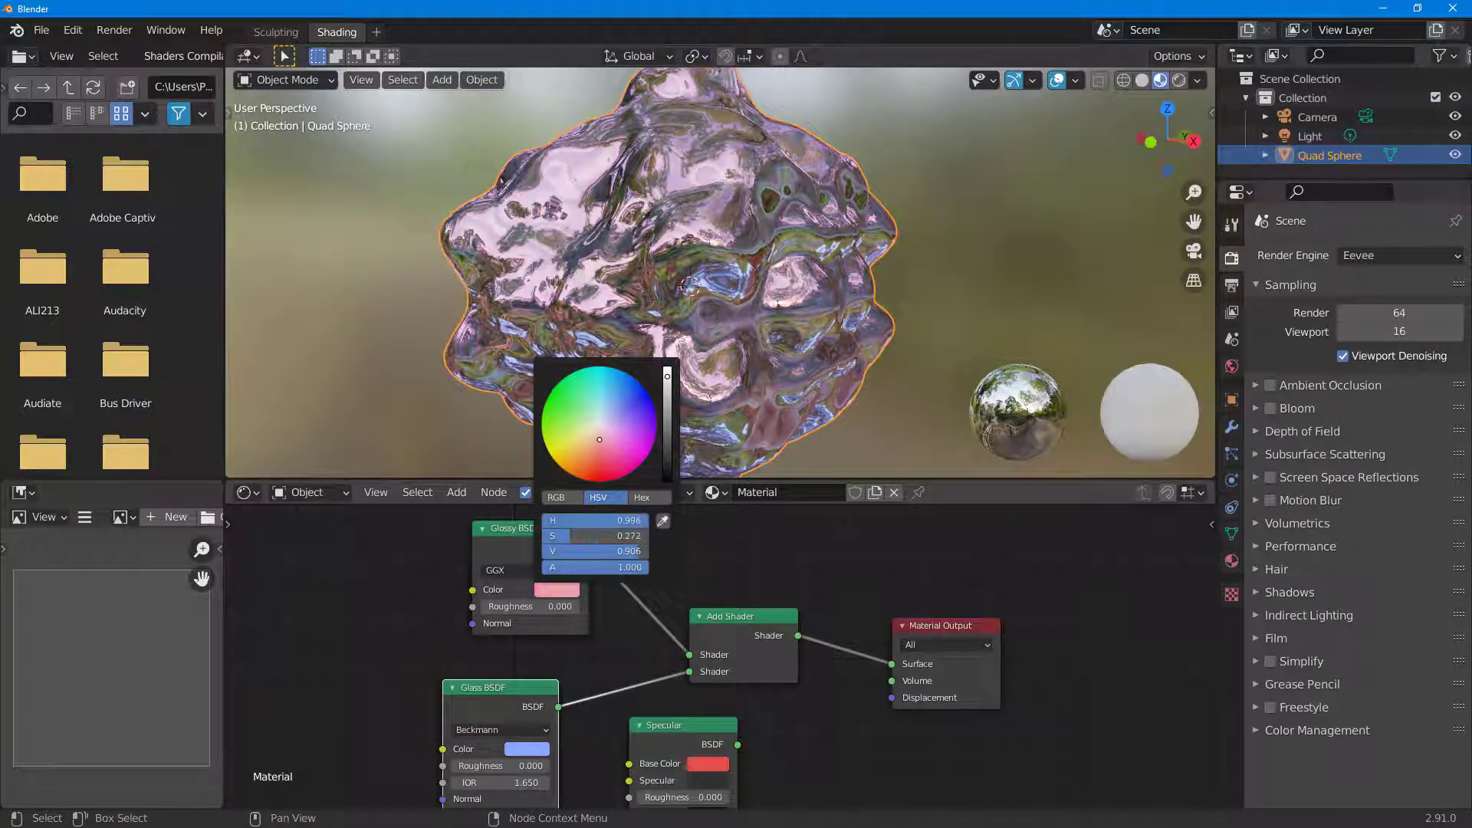
mouse_move(898, 320)
middle_down()
mouse_move(776, 320)
mouse_move(849, 296)
mouse_move(795, 638)
middle_up()
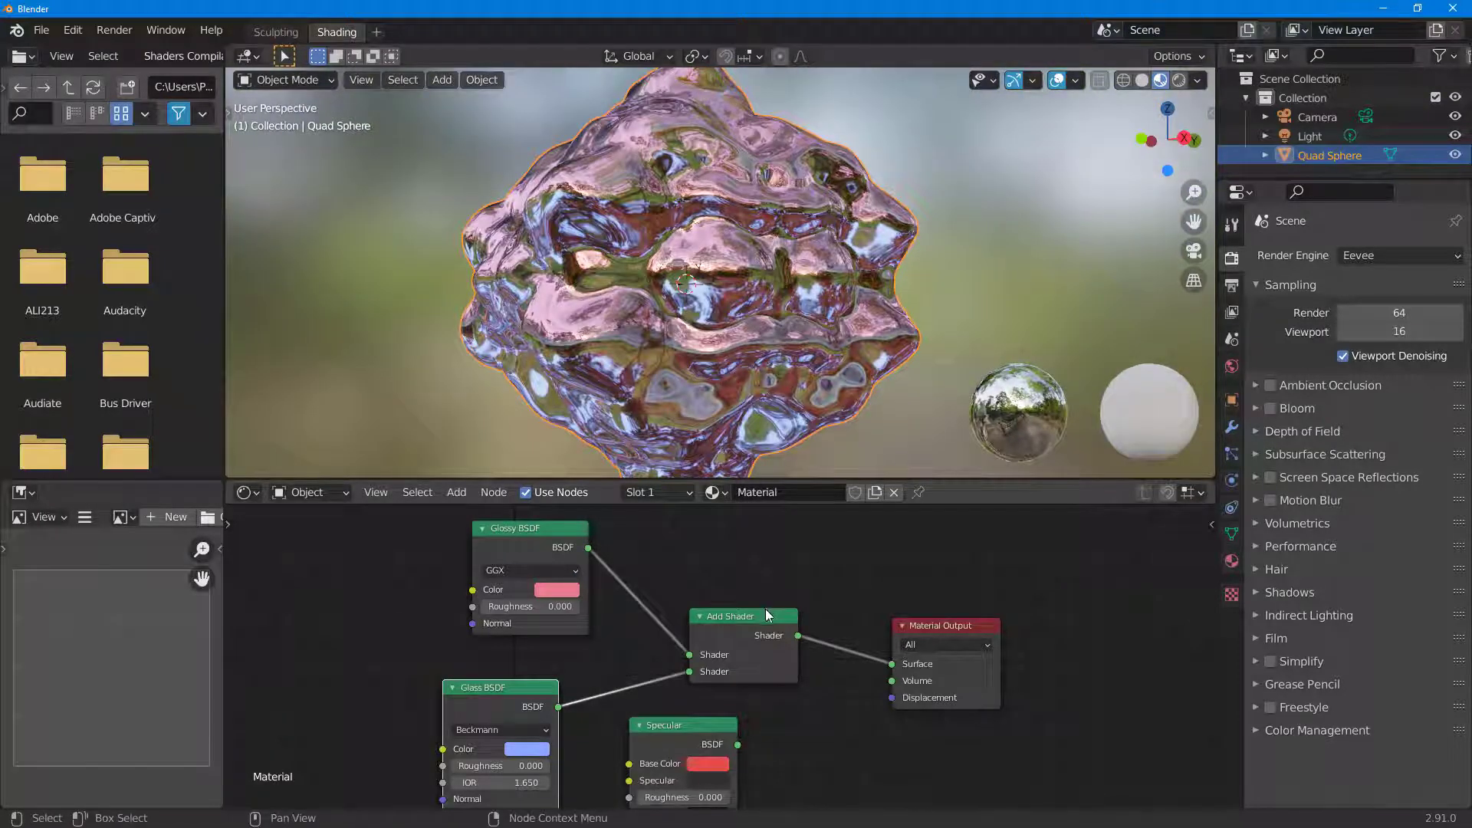
Move the Add Shader node up and place a second Add Shader node below it, beside the Material Output
drag(767, 615, 764, 555)
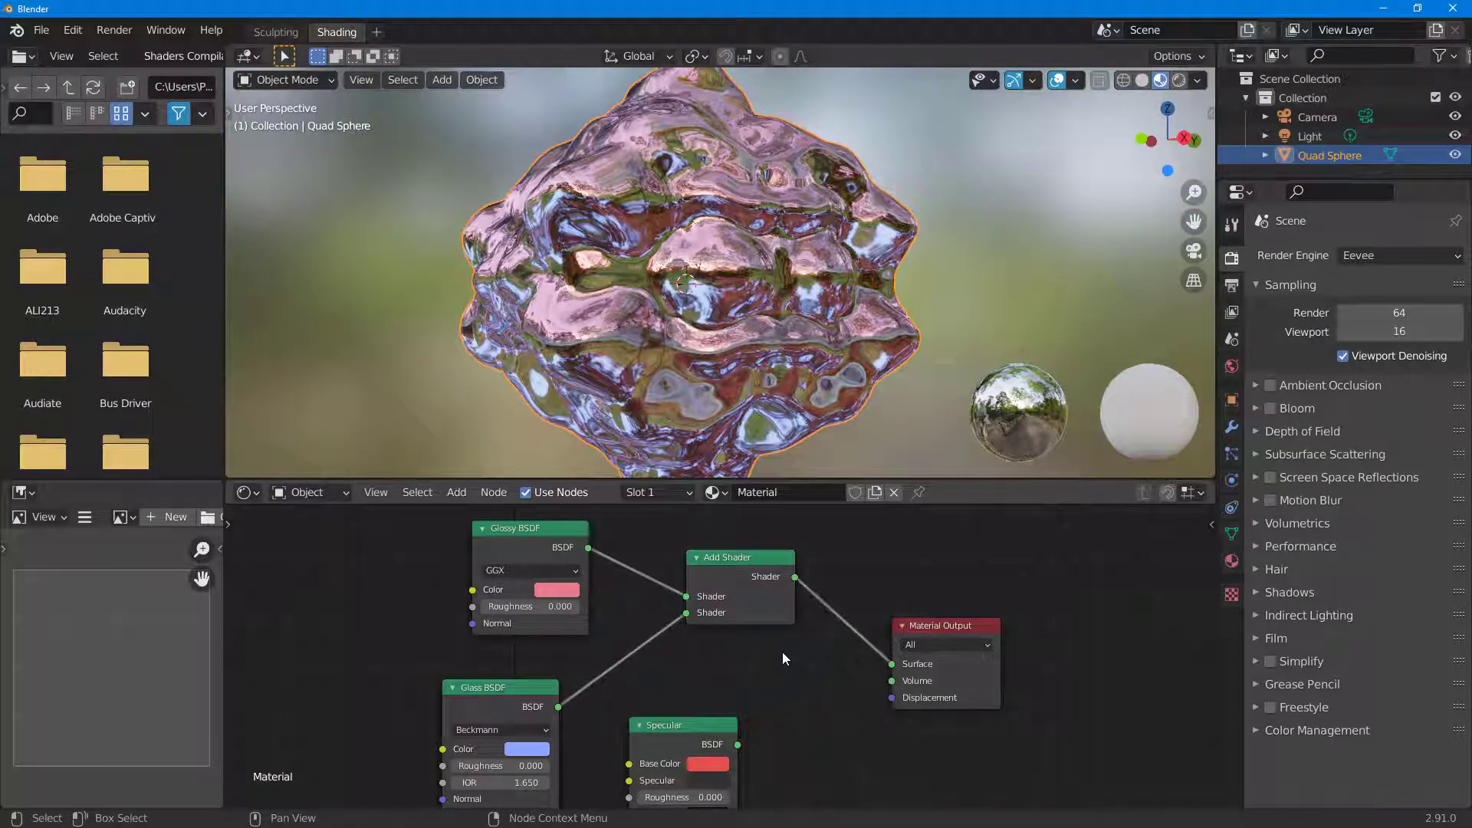
key(shift+a)
mouse_move(756, 653)
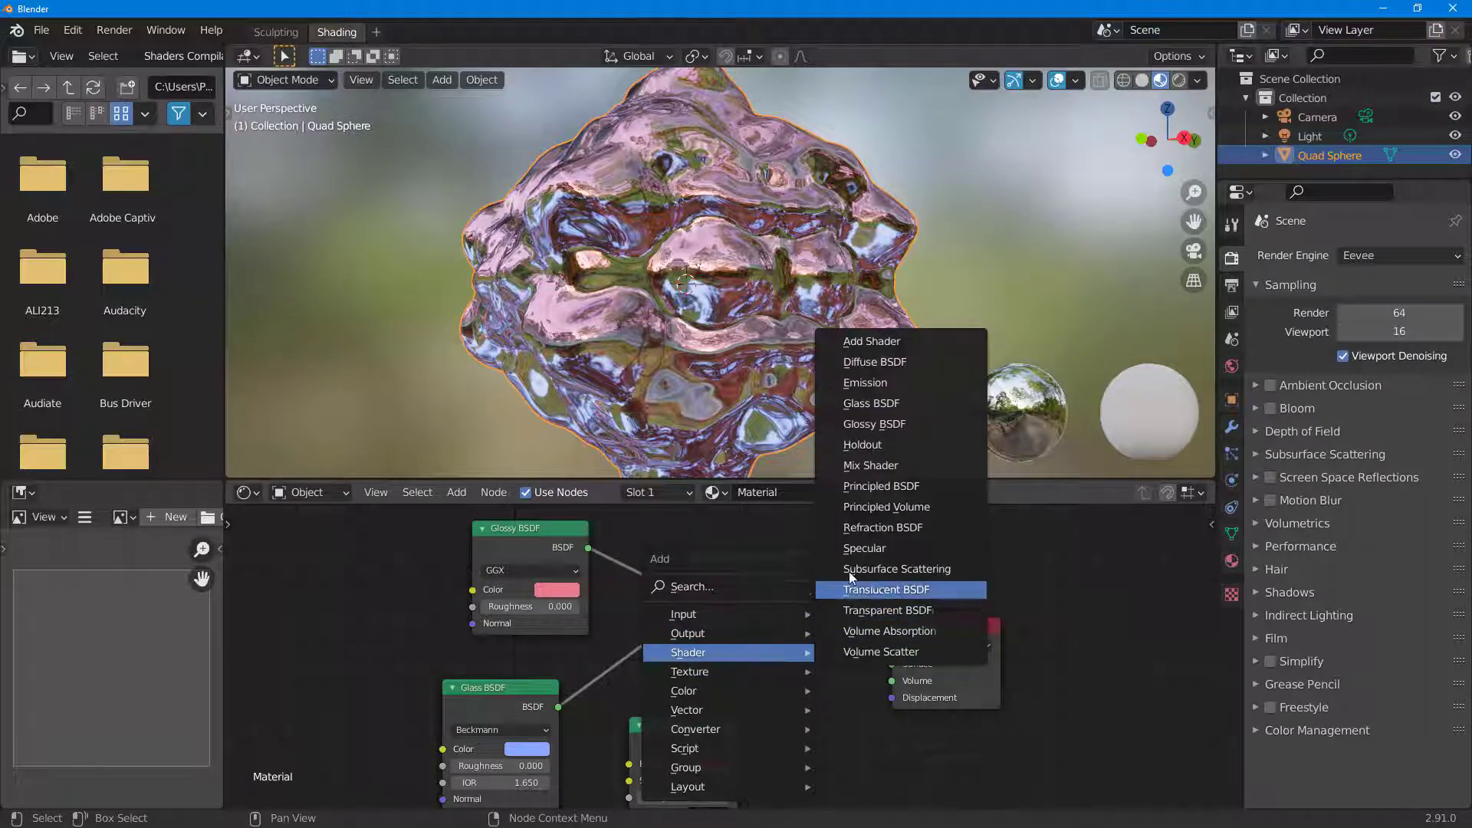
click(882, 344)
click(849, 676)
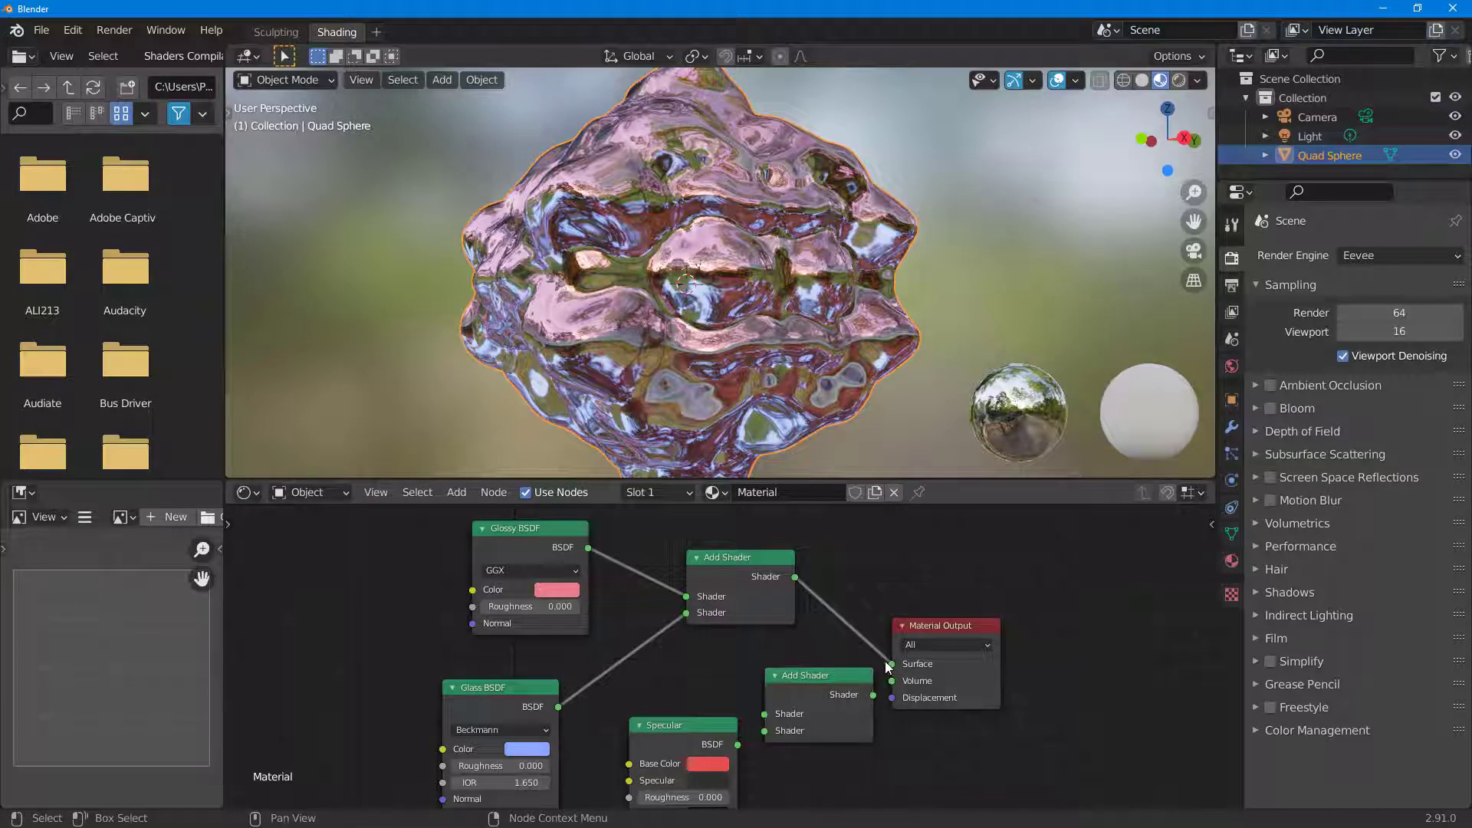
Unlink the first Add Shader from the Surface input, feed it into the second one's upper input, and move the Material Output farther right
drag(796, 577, 870, 674)
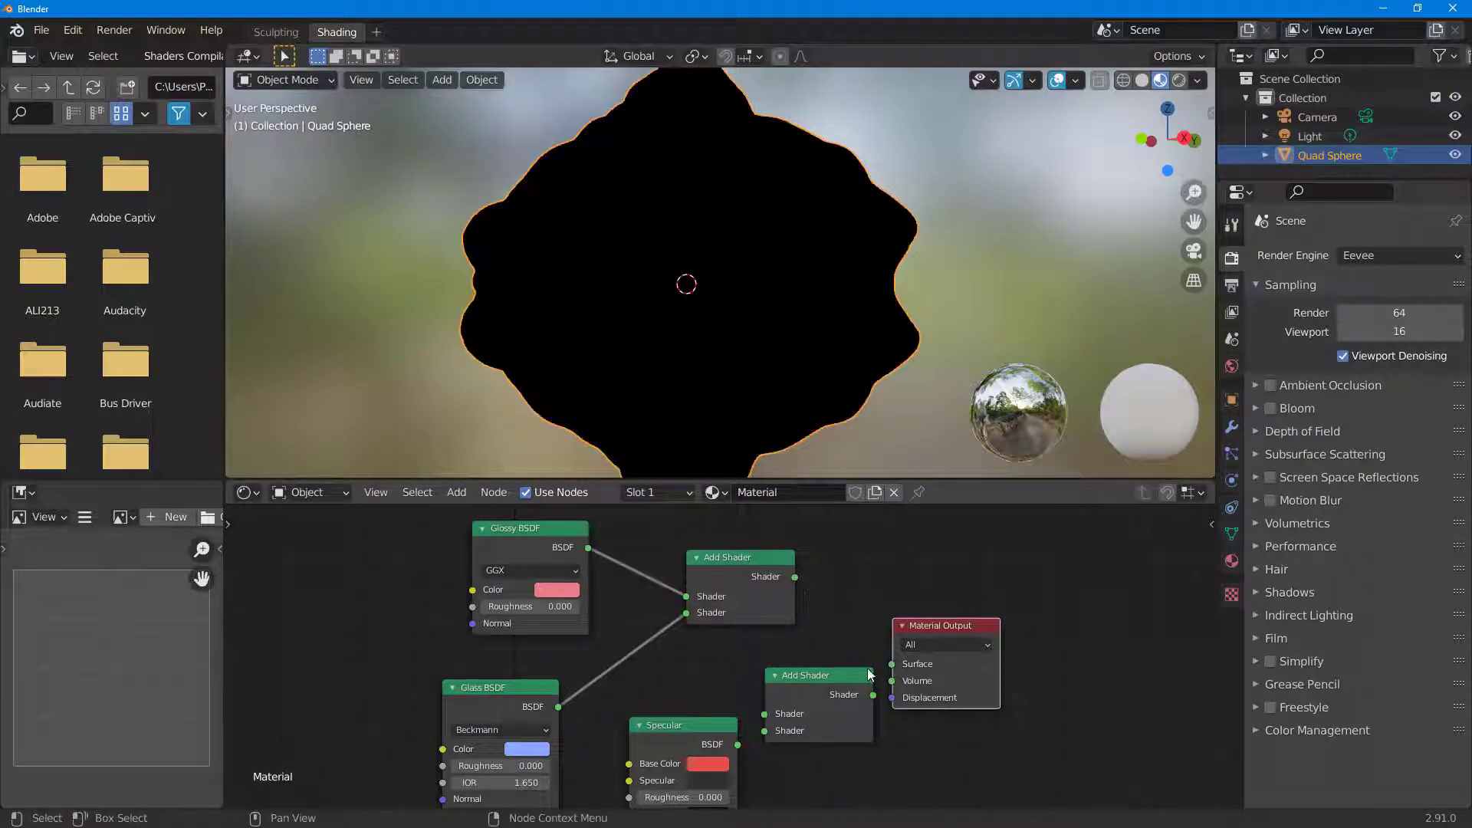
drag(796, 577, 889, 583)
drag(965, 629, 1095, 623)
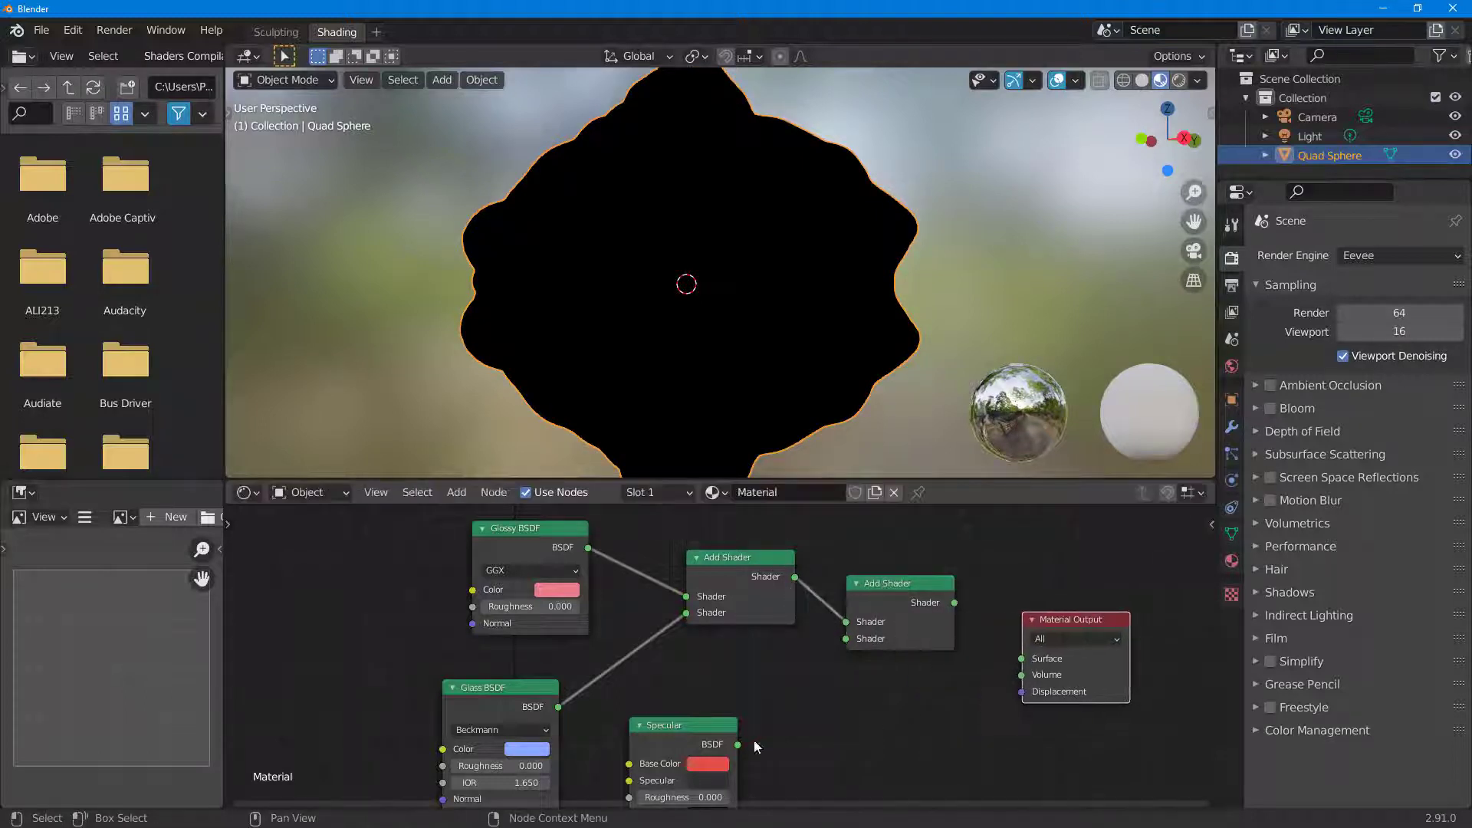
Move the Specular node up, link it to the second Add Shader's lower input, and connect that Add Shader to the Surface input
click(693, 726)
drag(693, 724, 845, 639)
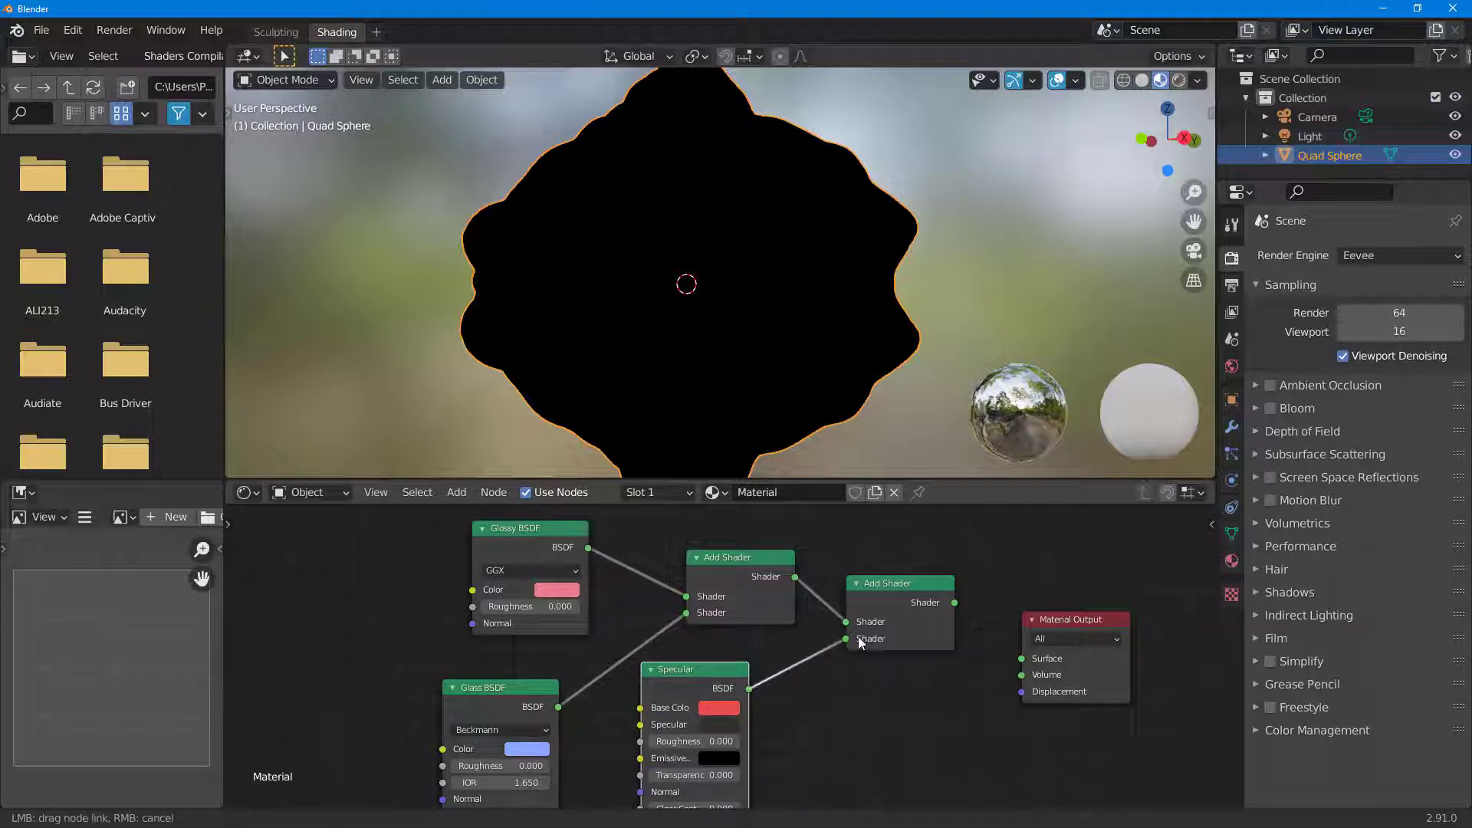
drag(955, 605, 1021, 658)
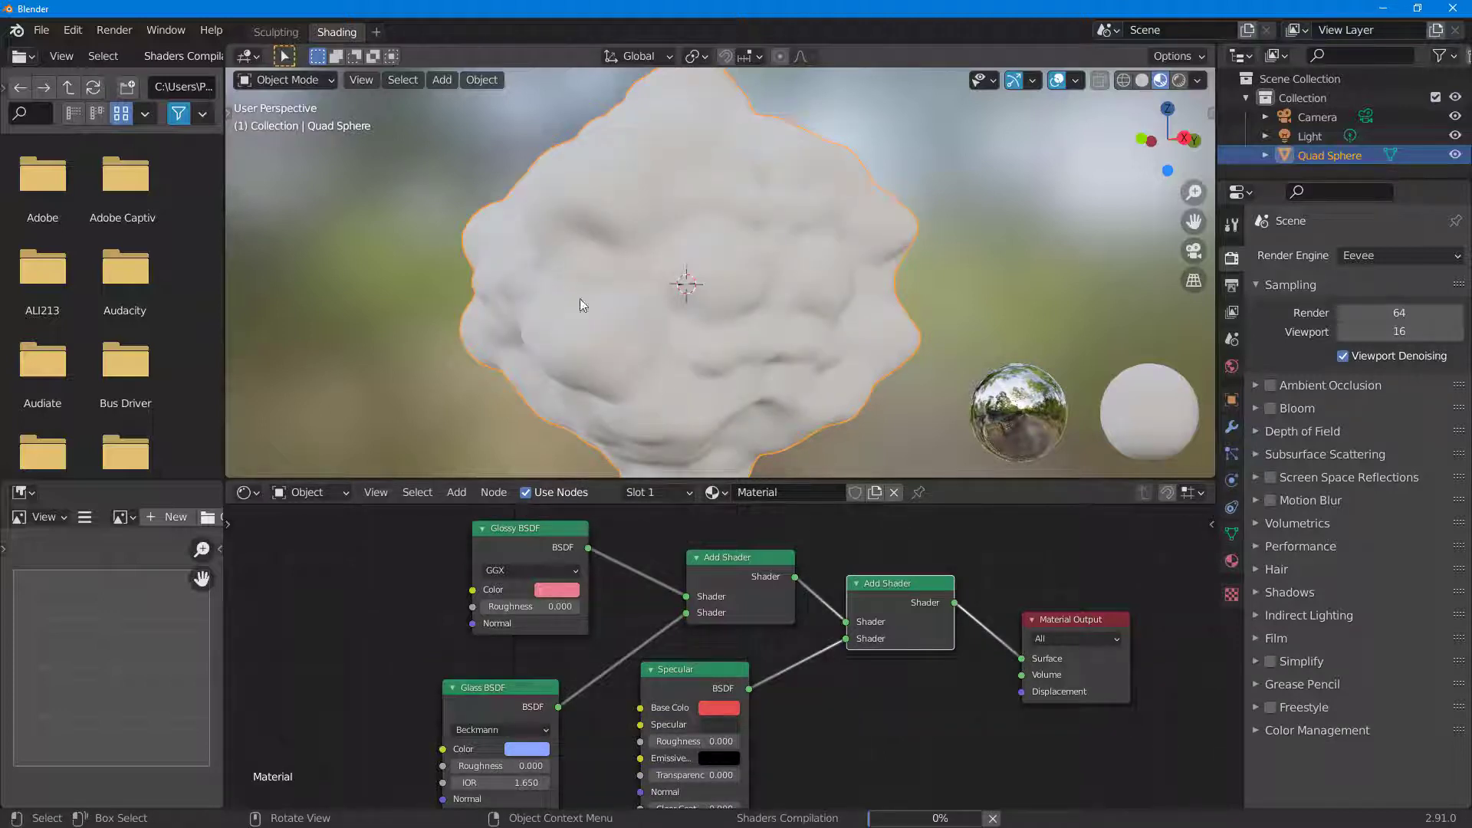
middle_drag(719, 357, 762, 397)
Set the roughness to 0.260 on the Specular node, 0.228 on the Glass BSDF and 0.191 on the Glossy BSDF
drag(690, 741, 732, 742)
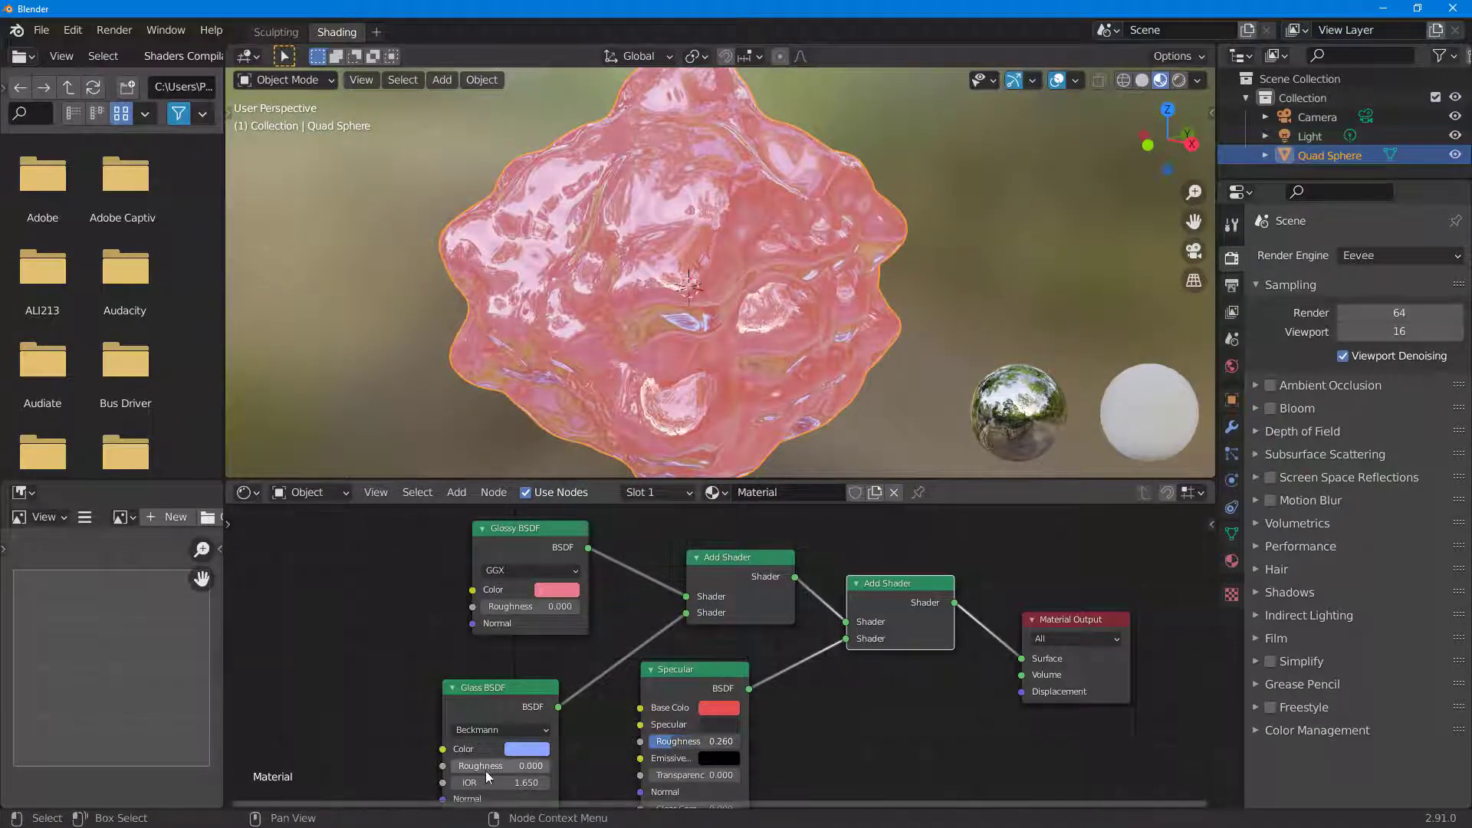
mouse_move(486, 766)
mouse_down()
mouse_move(503, 766)
mouse_move(474, 766)
mouse_up()
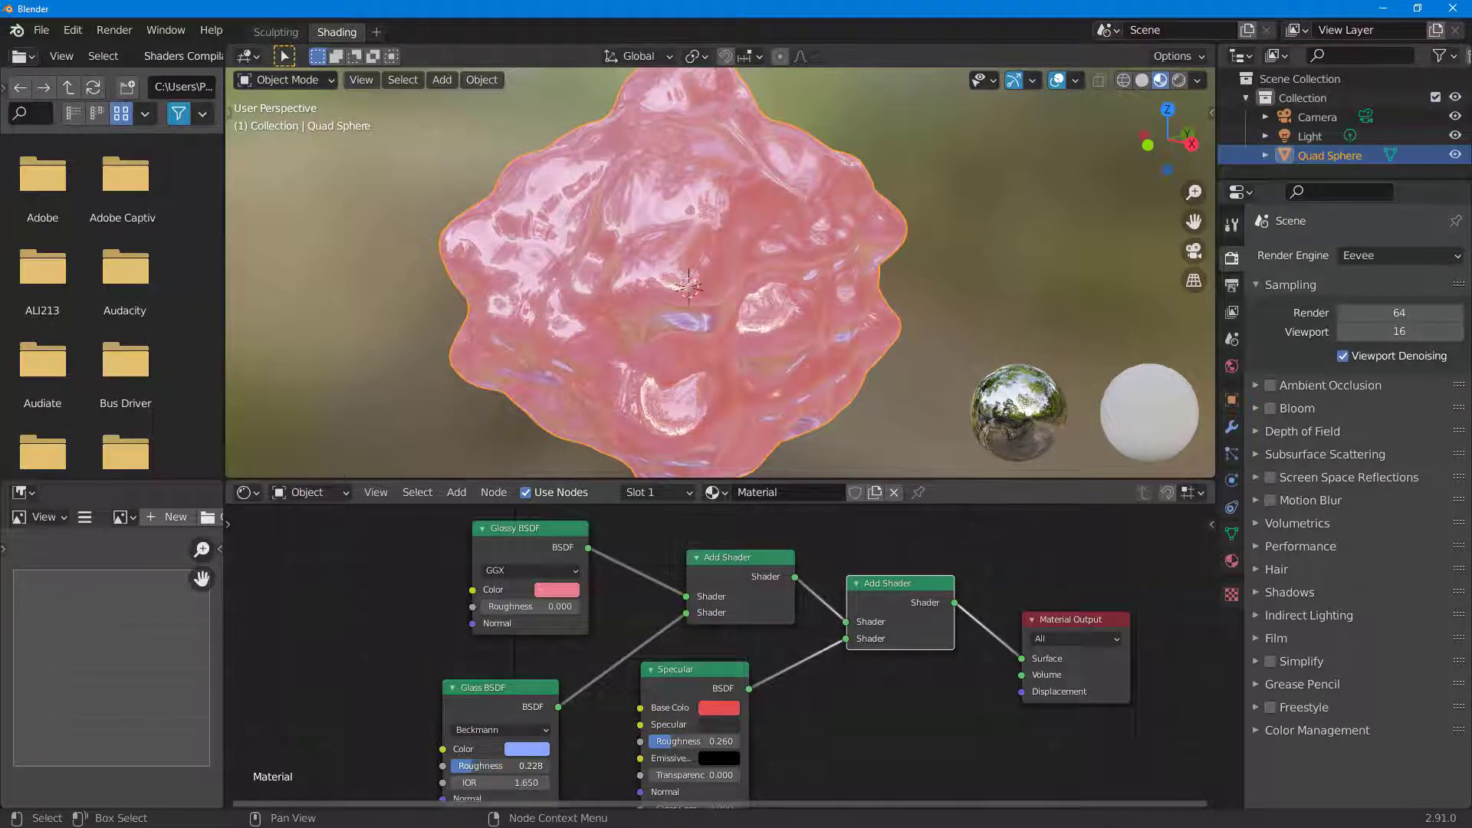
drag(483, 607, 501, 607)
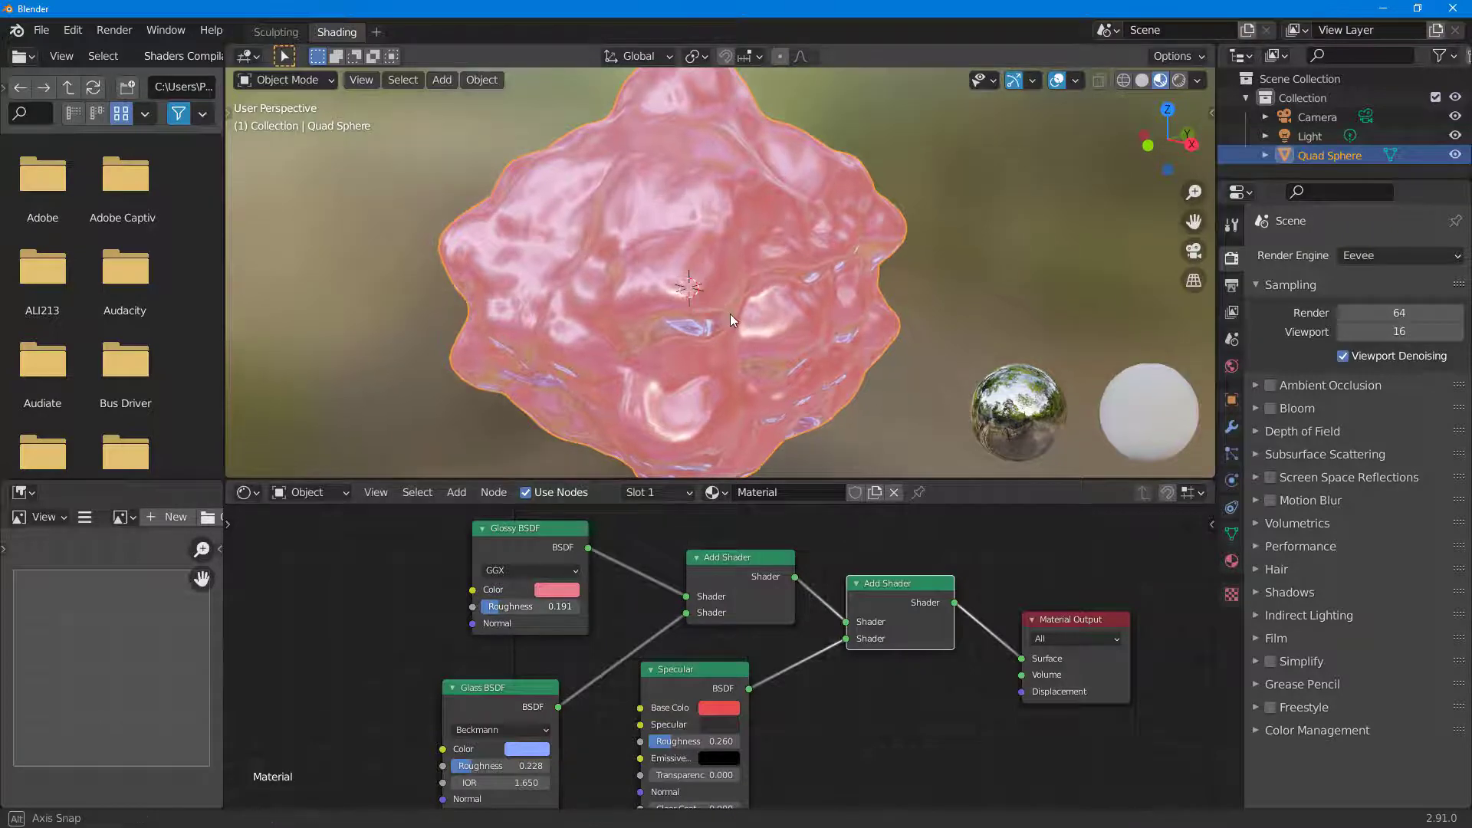
middle_drag(730, 314, 759, 268)
Tidy the node layout by nudging the two Add Shader nodes and the Specular node
scroll(745, 261, down, 3)
drag(733, 557, 737, 544)
drag(899, 583, 894, 588)
scroll(892, 628, down, 3)
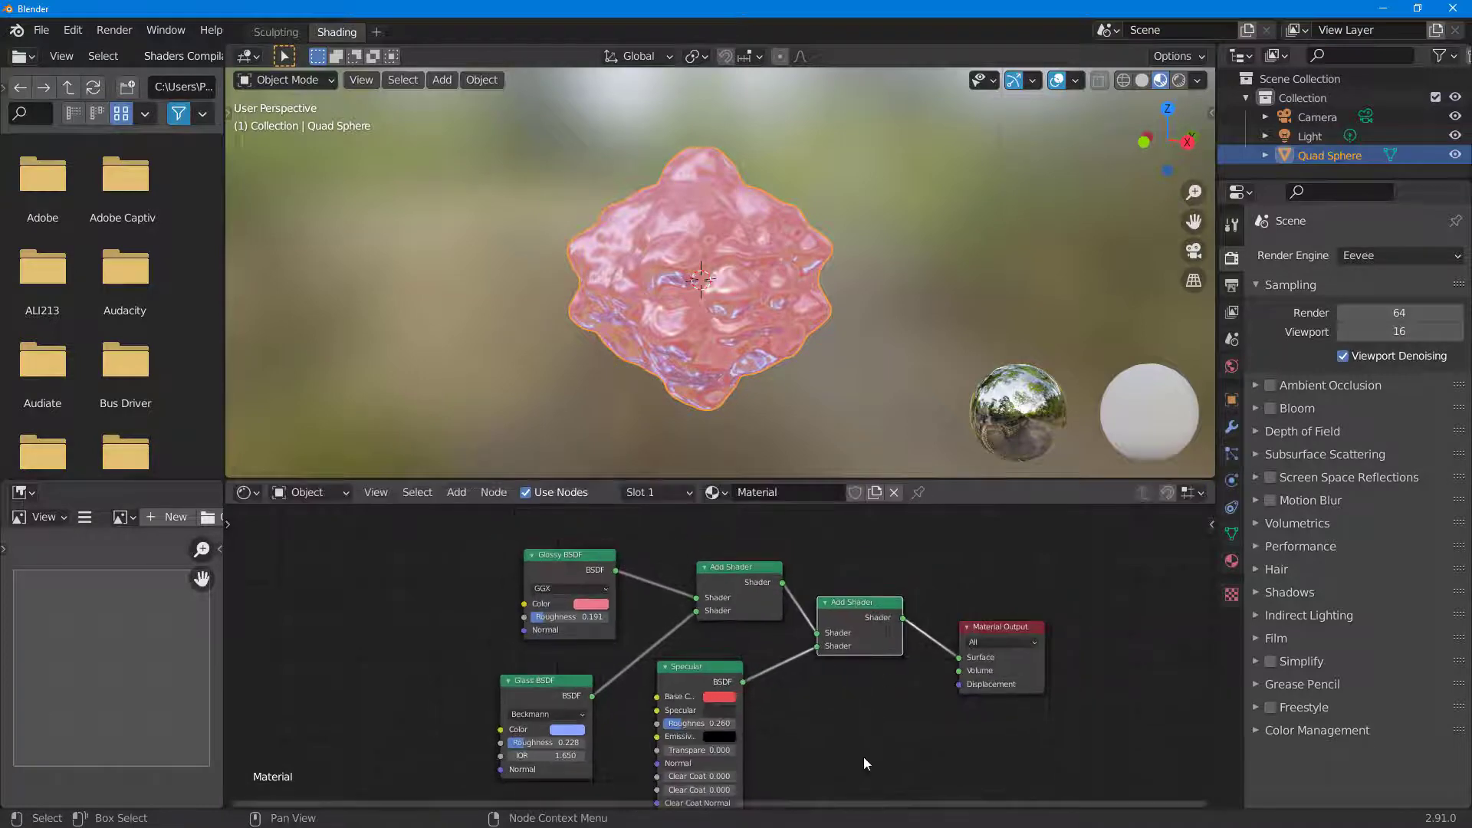
scroll(825, 680, down, 2)
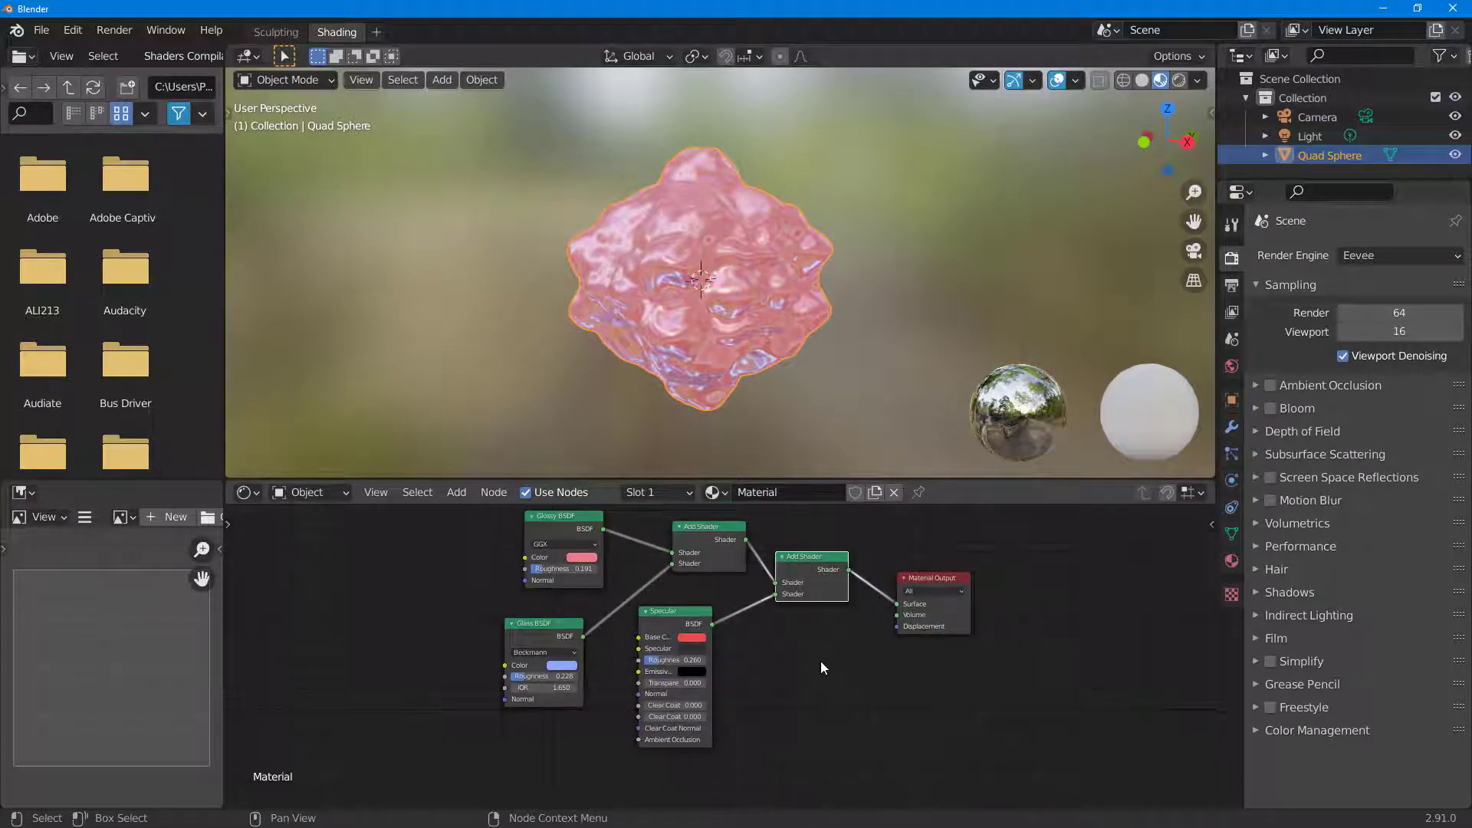
middle_drag(820, 661, 775, 705)
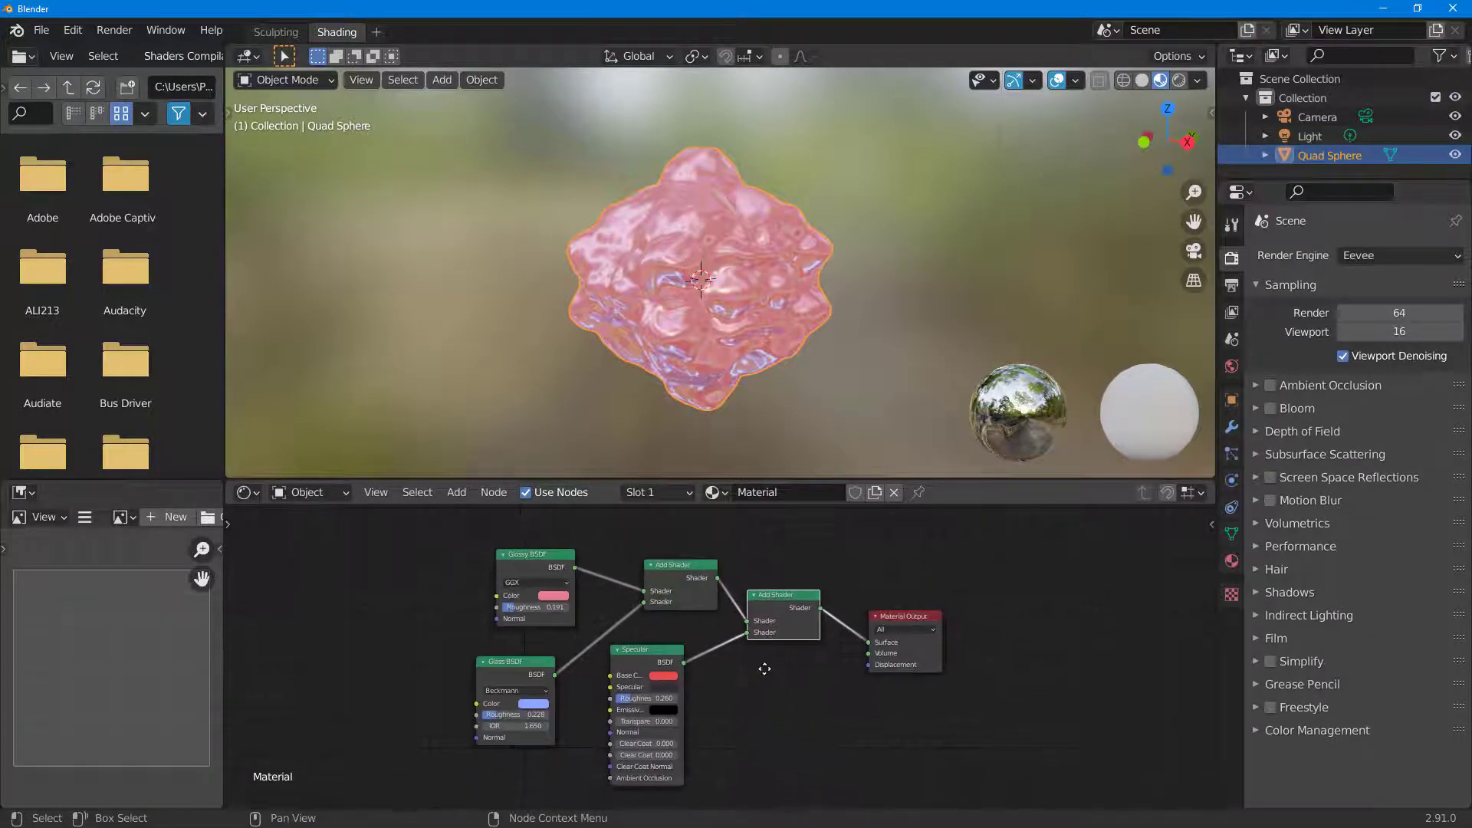
scroll(874, 591, up, 3)
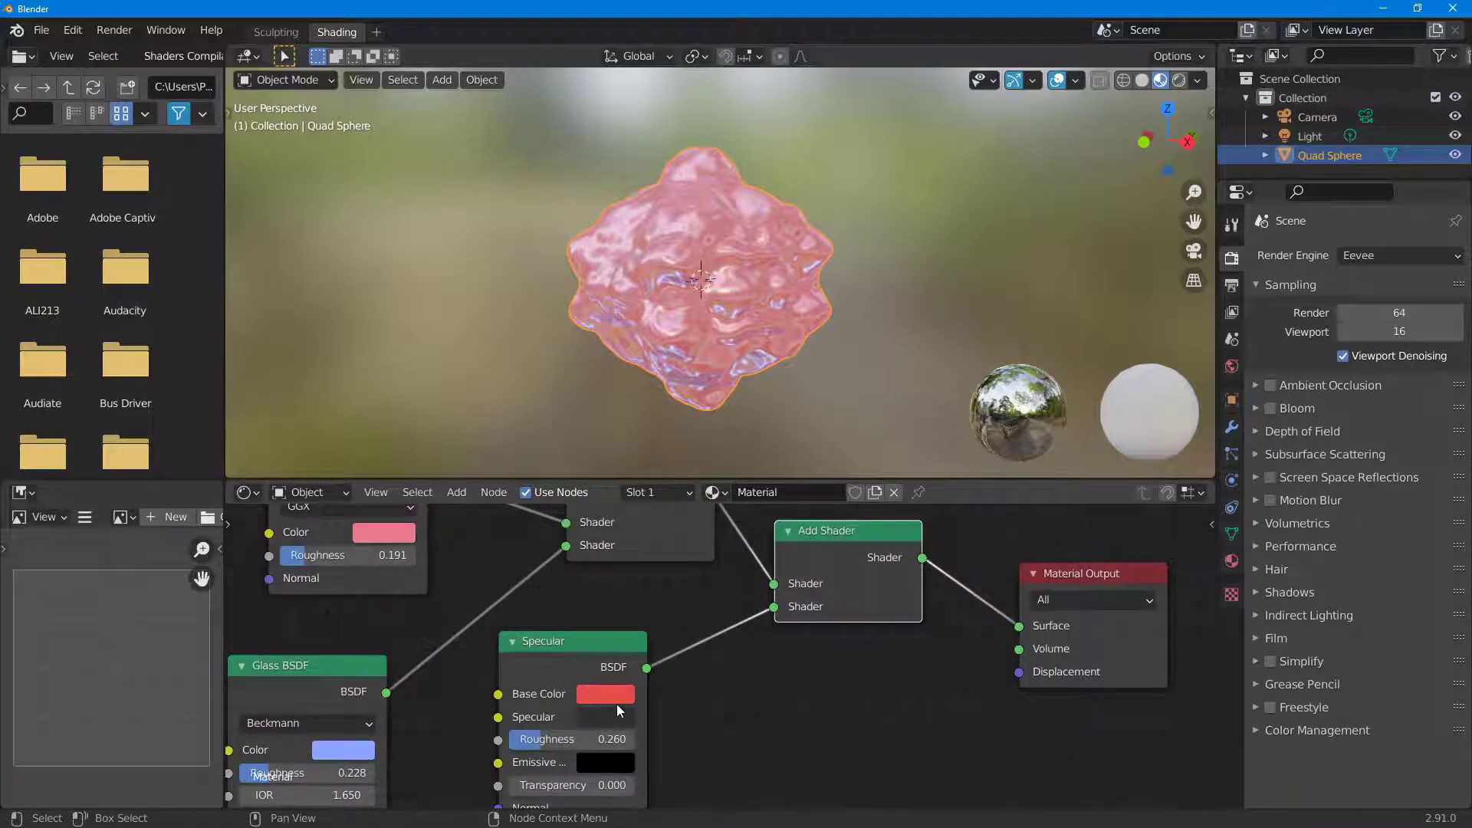
drag(587, 641, 624, 642)
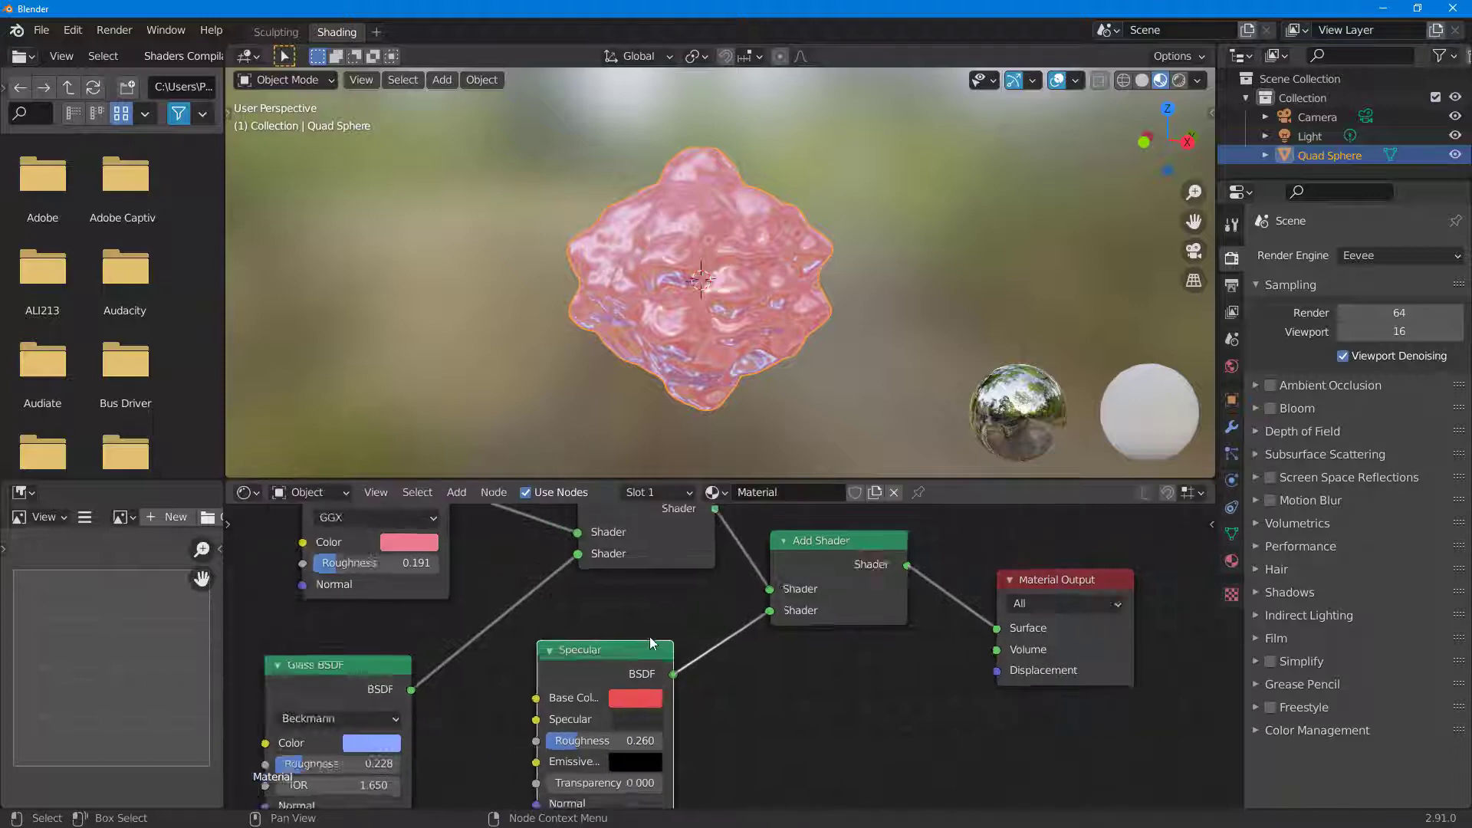
scroll(820, 734, down, 4)
scroll(849, 693, up, 2)
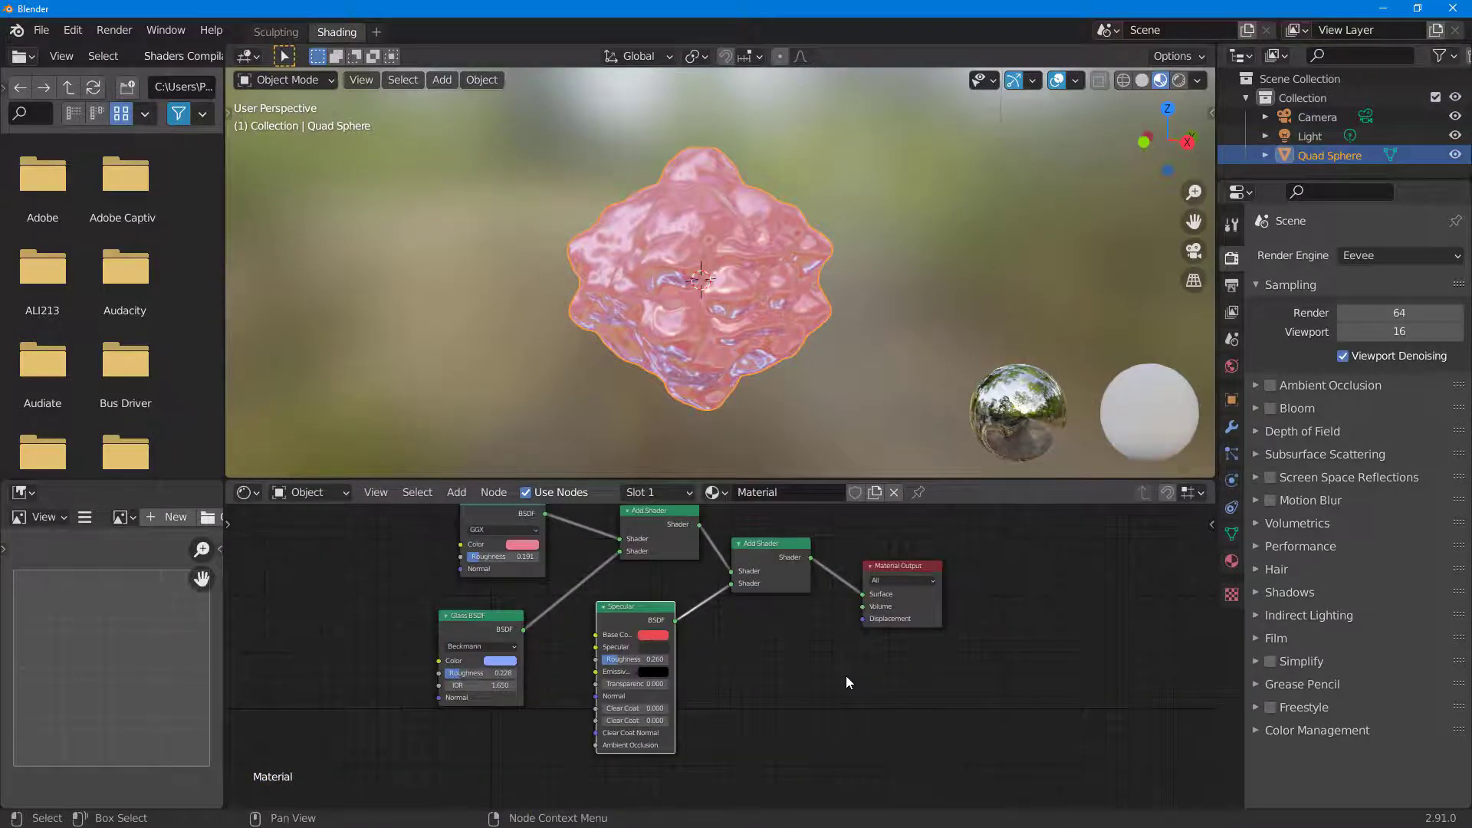
Try the Multiscatter GGX distribution on the Glass BSDF and finally set it to Sharp
click(494, 647)
click(477, 684)
click(466, 696)
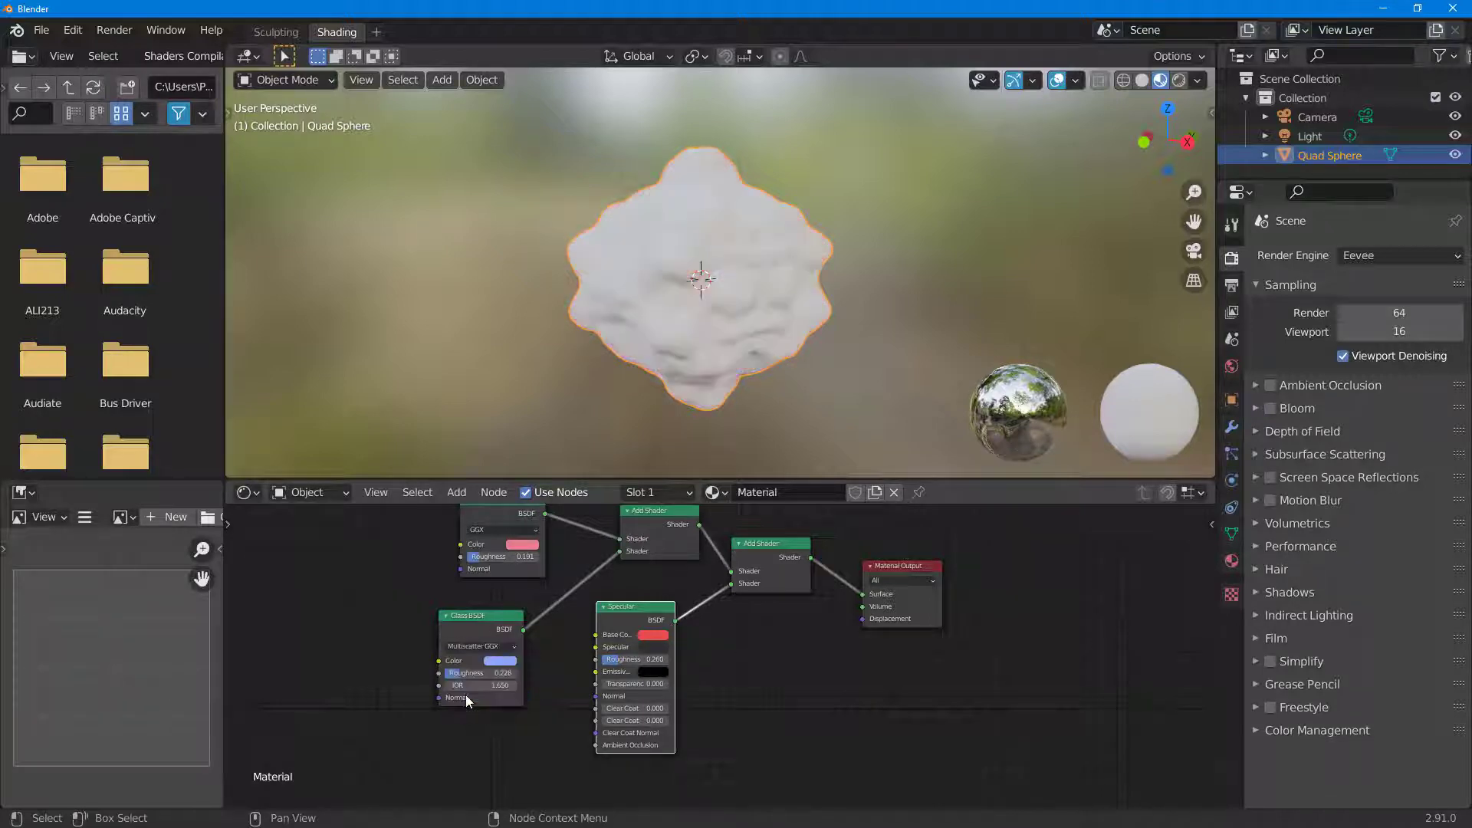
click(466, 648)
click(486, 660)
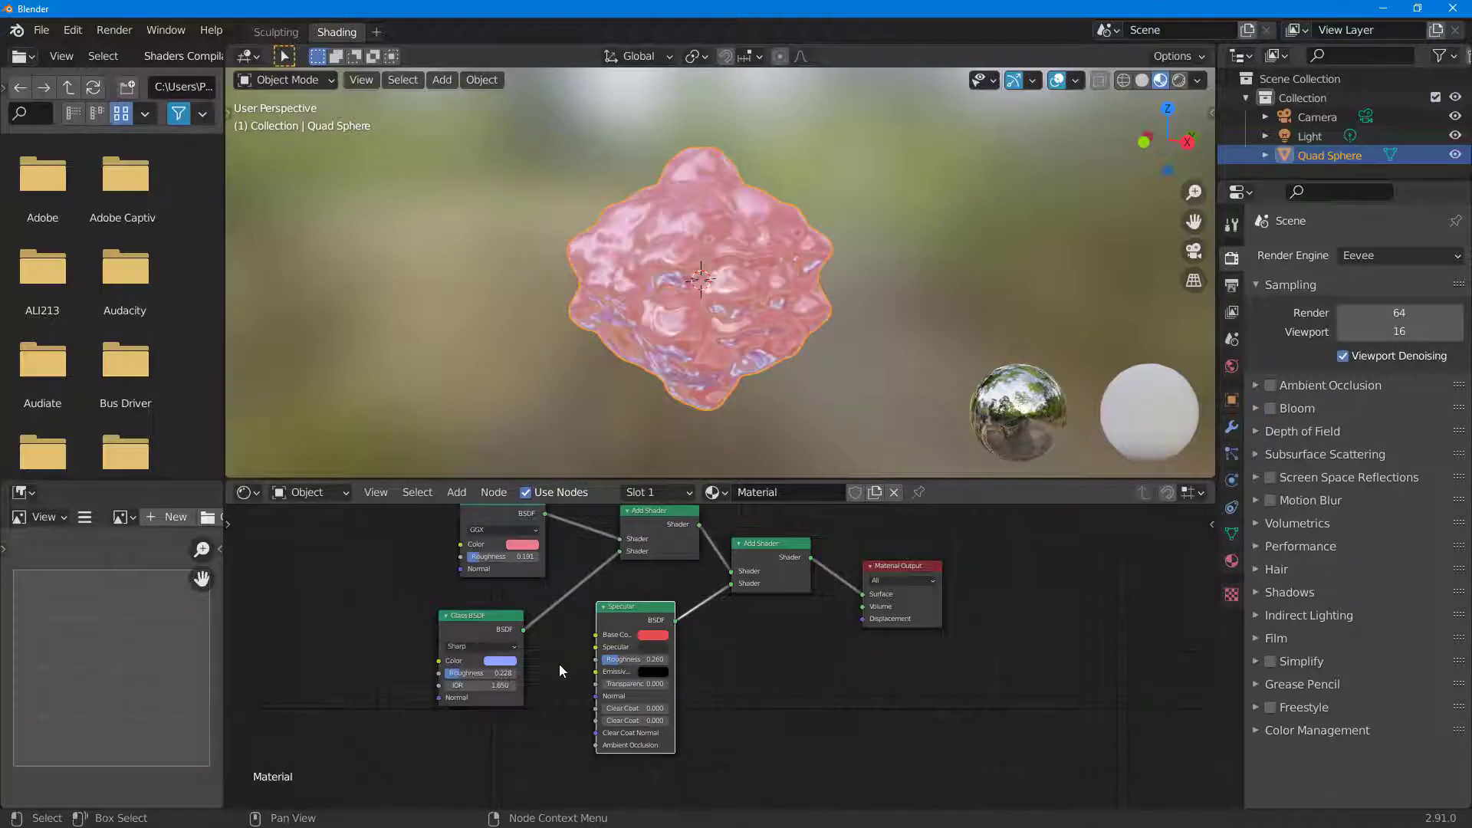